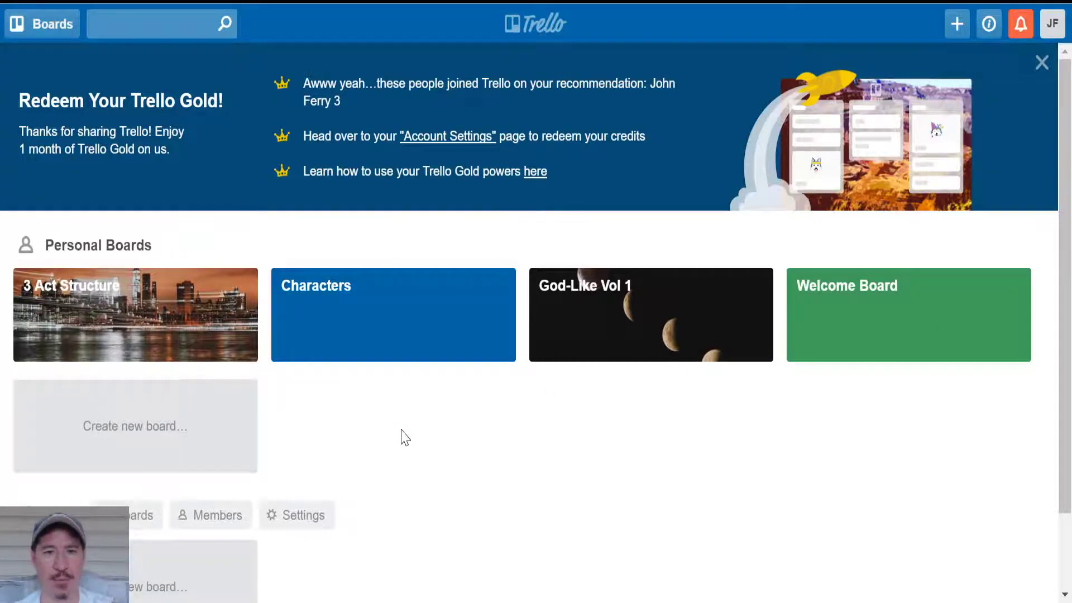
- Scroll the boards page to review the four personal boards, including Characters
{"action": "scroll", "coordinate": [402, 438], "scroll_direction": "down", "scroll_amount": 2}
{"action": "scroll", "coordinate": [402, 438], "scroll_direction": "up", "scroll_amount": 2}
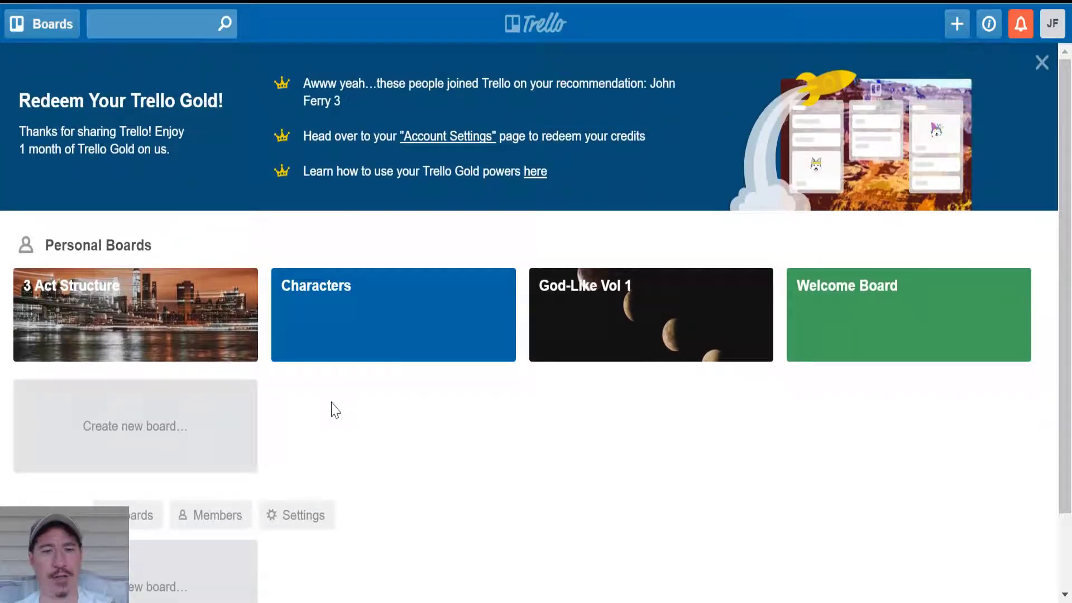
- Open the Characters board and create two lists named Plot and Characters
{"action": "left_click", "coordinate": [349, 321]}
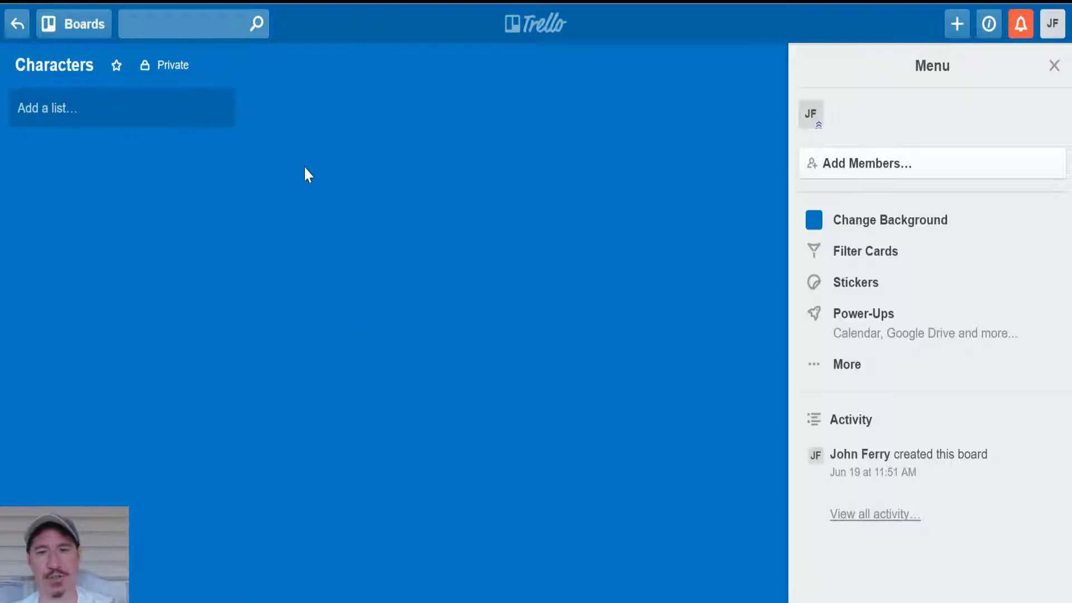
{"action": "left_click", "coordinate": [1055, 67]}
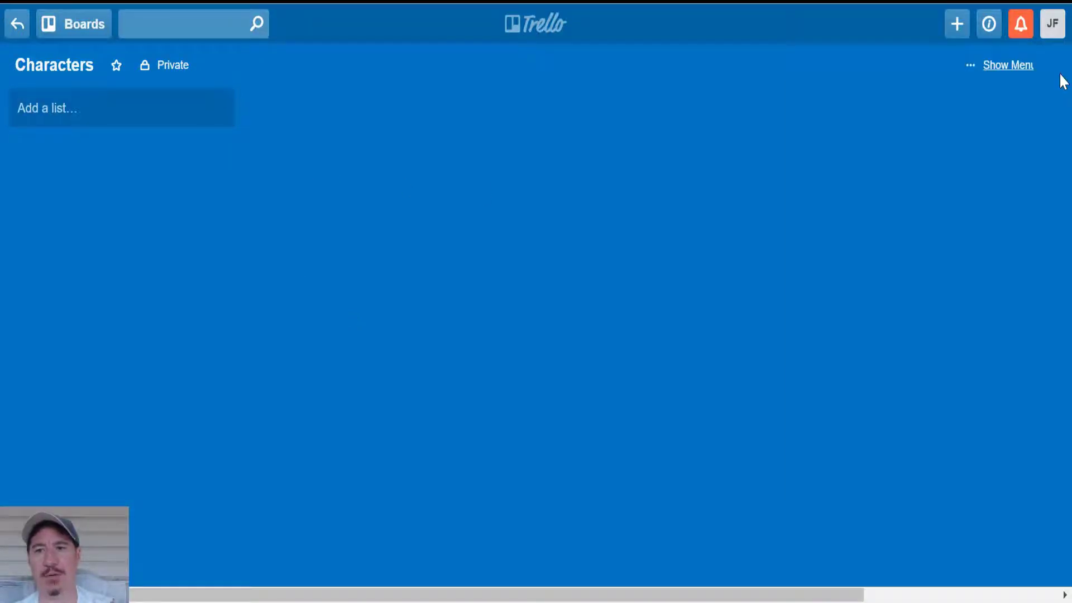
{"action": "left_click", "coordinate": [53, 110]}
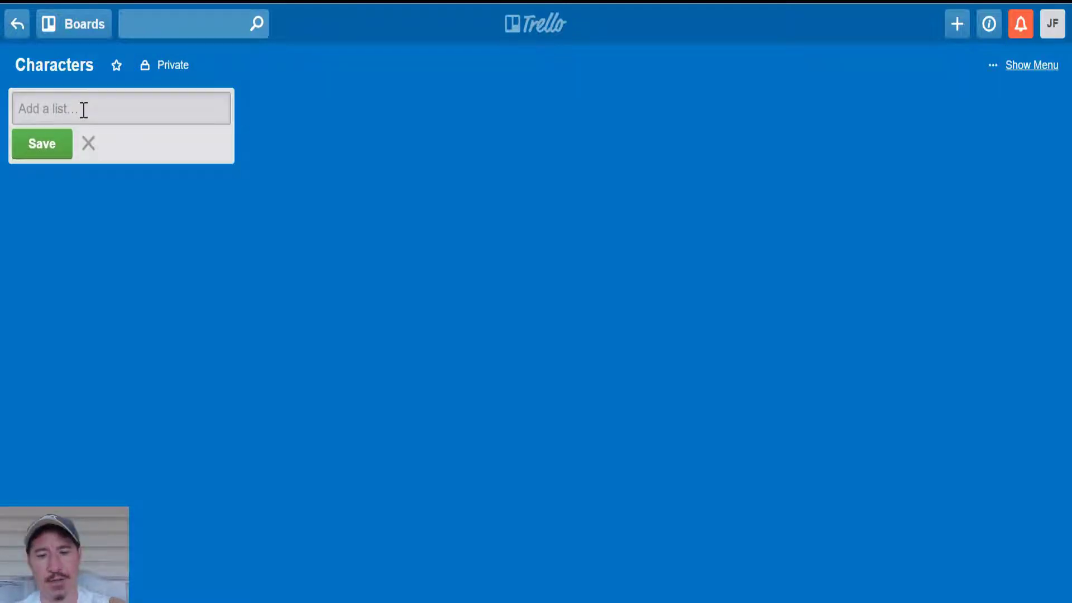
{"action": "type", "text": "Plot"}
{"action": "key", "text": "Return"}
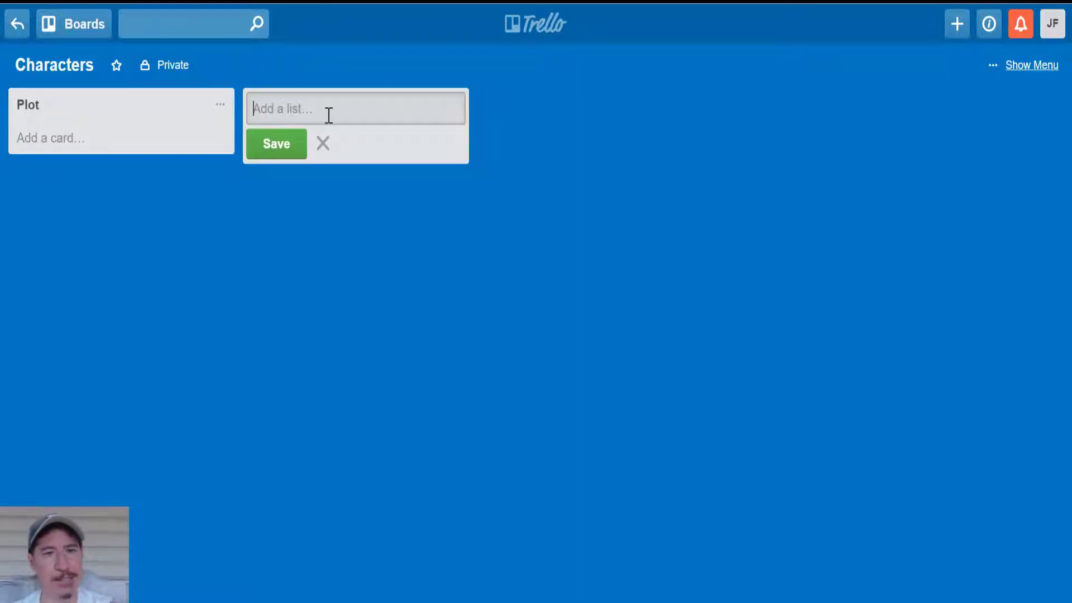
{"action": "type", "text": "Chara"}
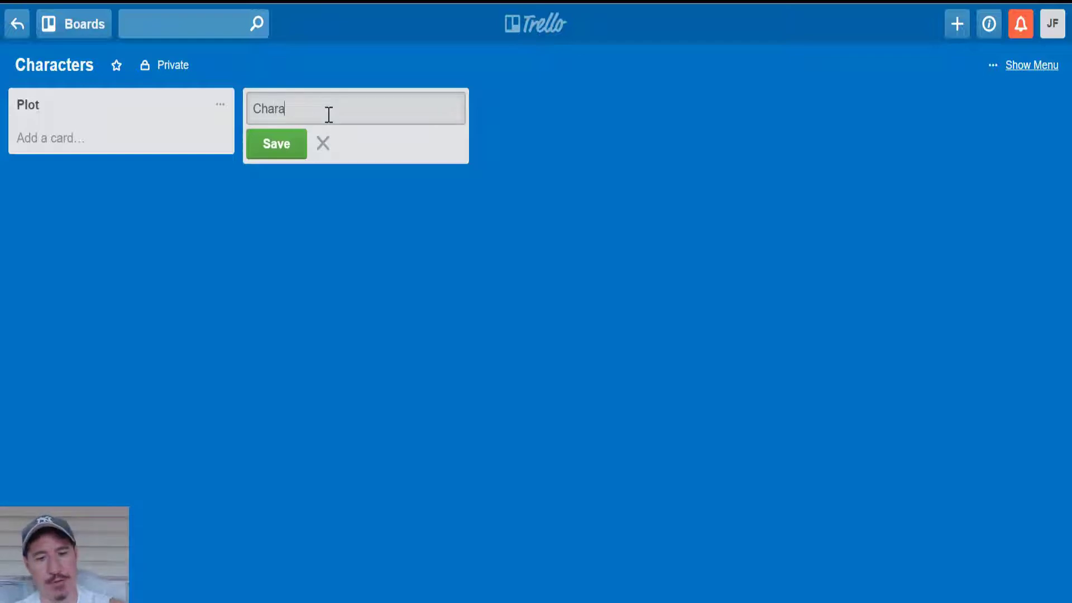
{"action": "type", "text": "cters"}
{"action": "key", "text": "Return"}
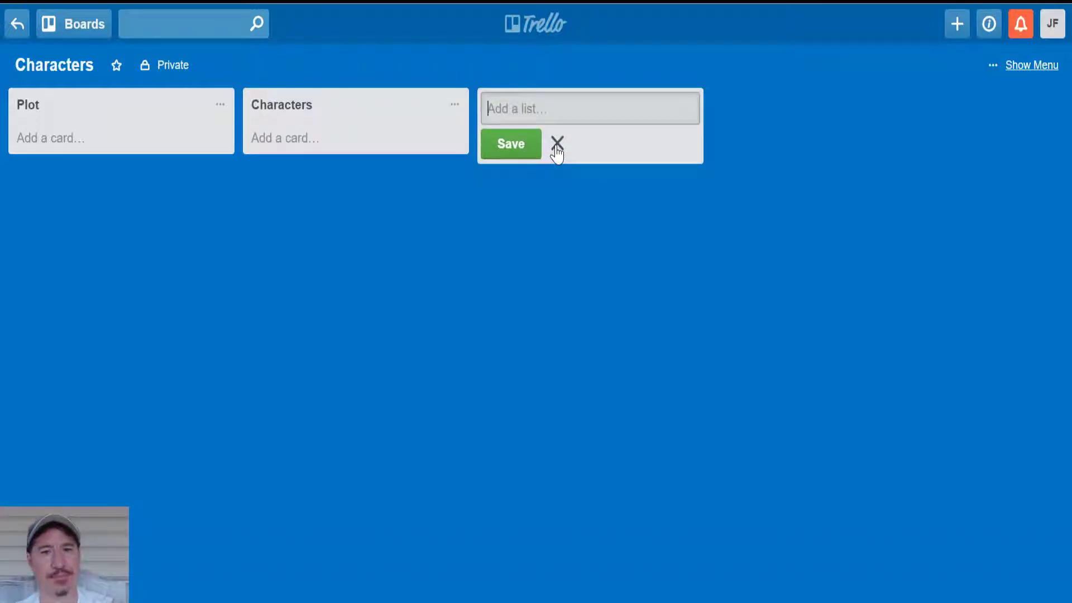
{"action": "left_click", "coordinate": [556, 144]}
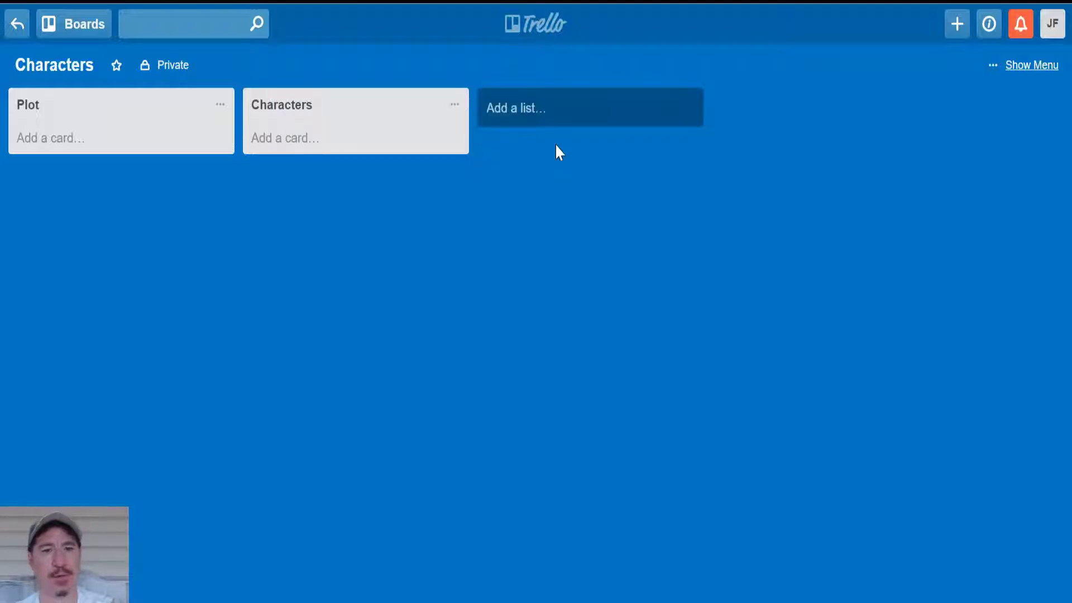
- Add an Act 1 card to the Plot list and give it a green label
{"action": "left_click", "coordinate": [44, 147]}
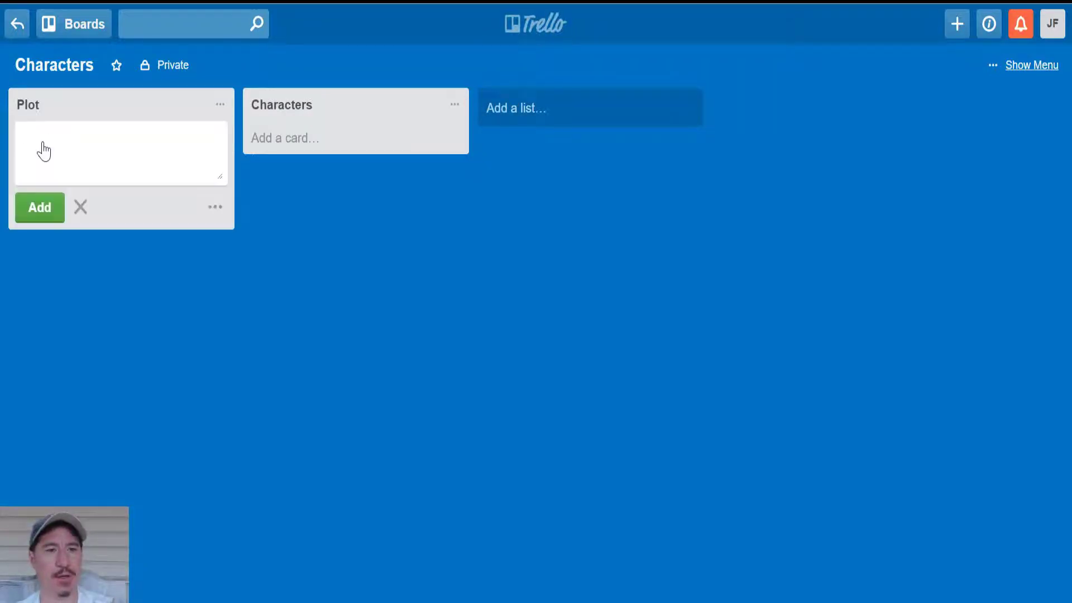
{"action": "type", "text": "Act 1"}
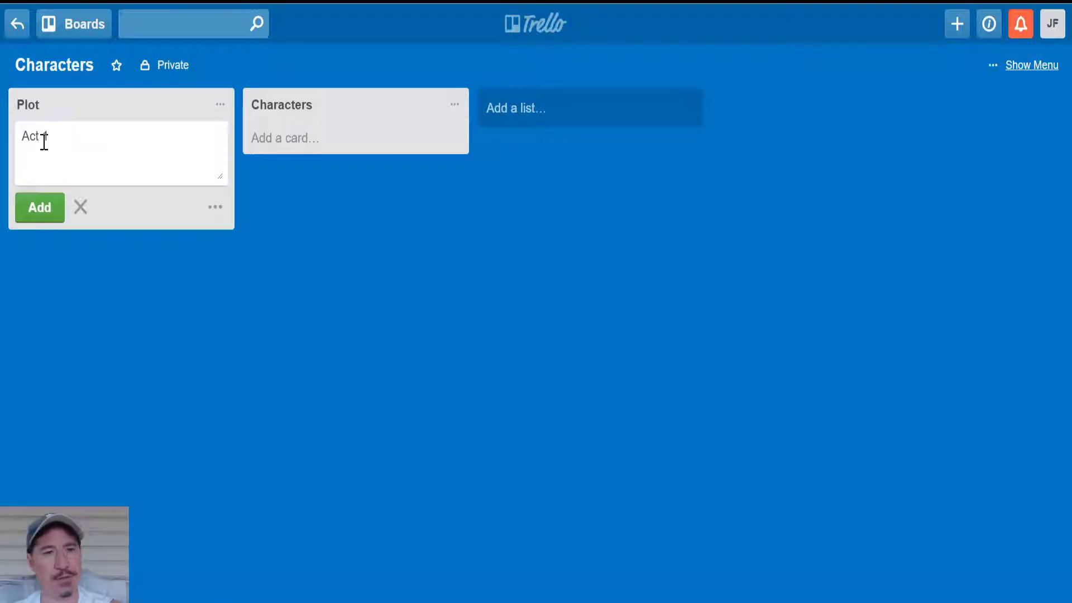
{"action": "key", "text": "Return"}
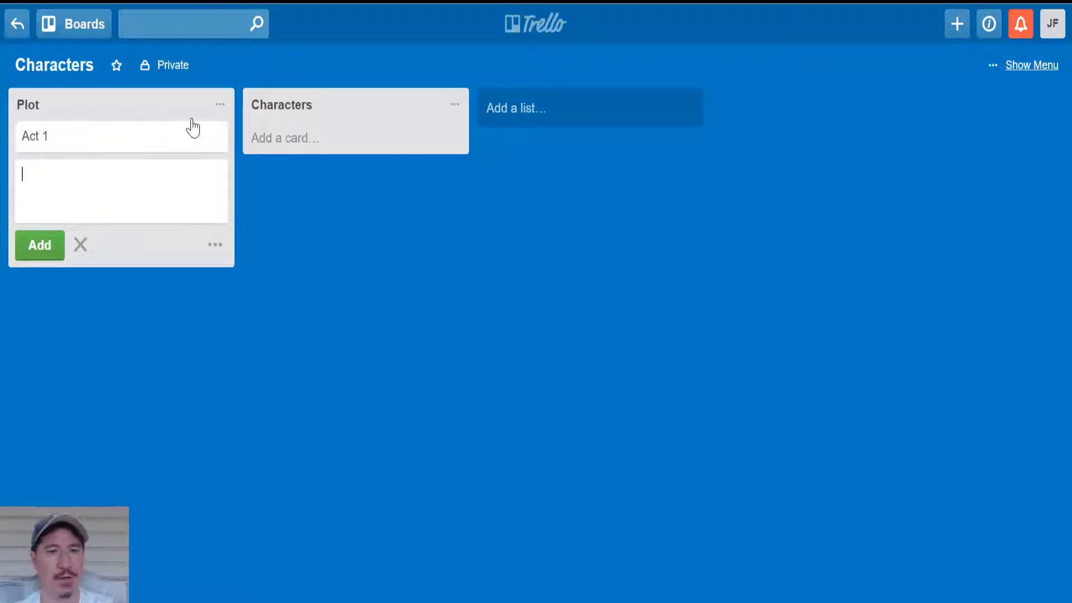
{"action": "left_click", "coordinate": [212, 137]}
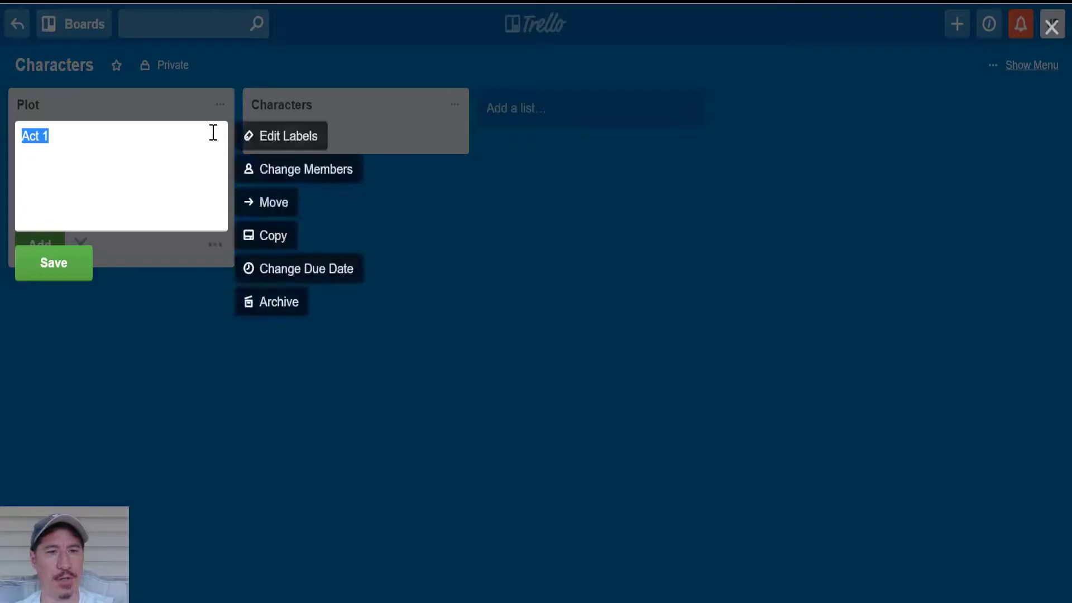
{"action": "left_click", "coordinate": [290, 146]}
{"action": "left_click", "coordinate": [311, 267]}
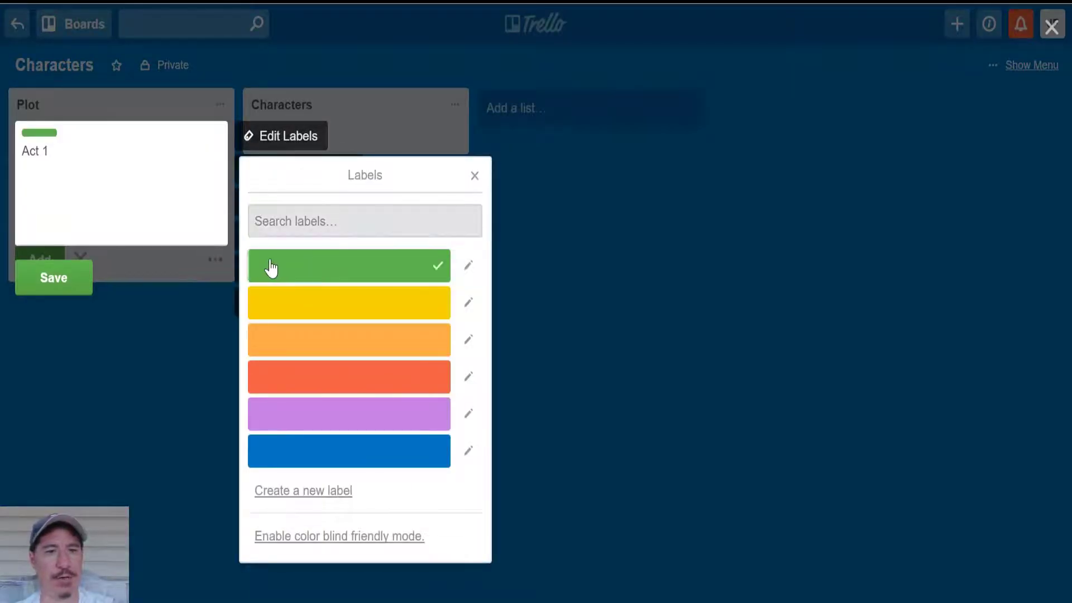
{"action": "left_click", "coordinate": [54, 278]}
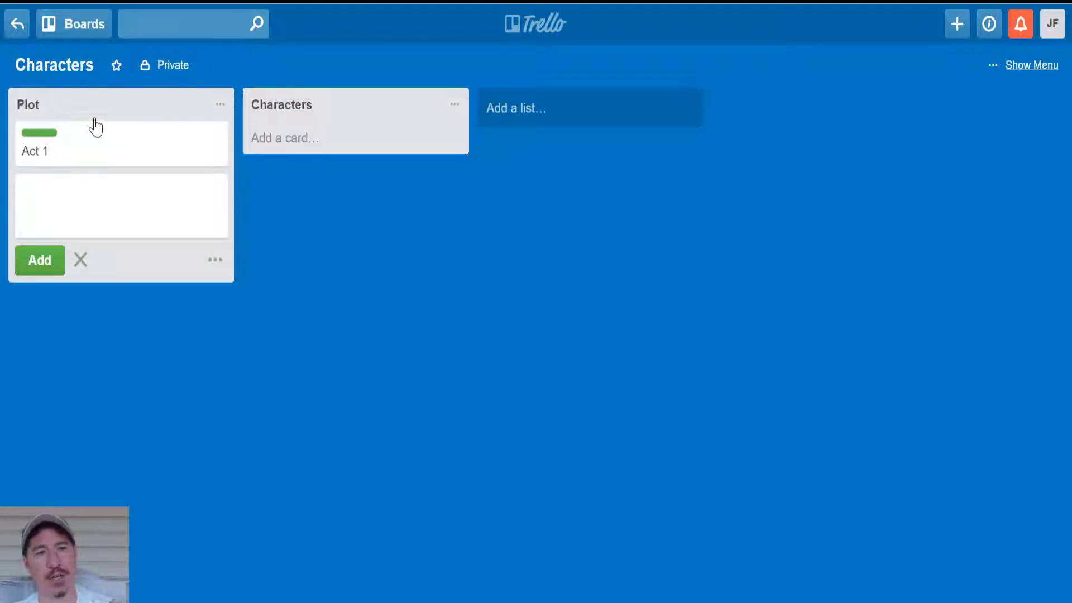
- Move the Characters list relative to Plot and add a Meeting card to Plot
{"action": "left_click_drag", "start_coordinate": [299, 105], "coordinate": [110, 112]}
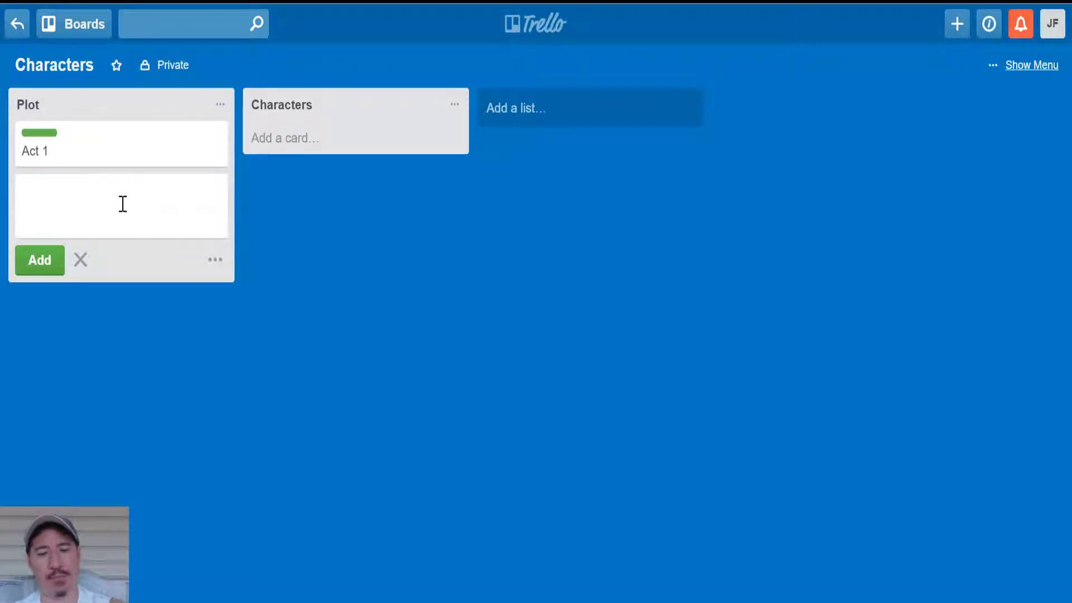
{"action": "type", "text": "Meet"}
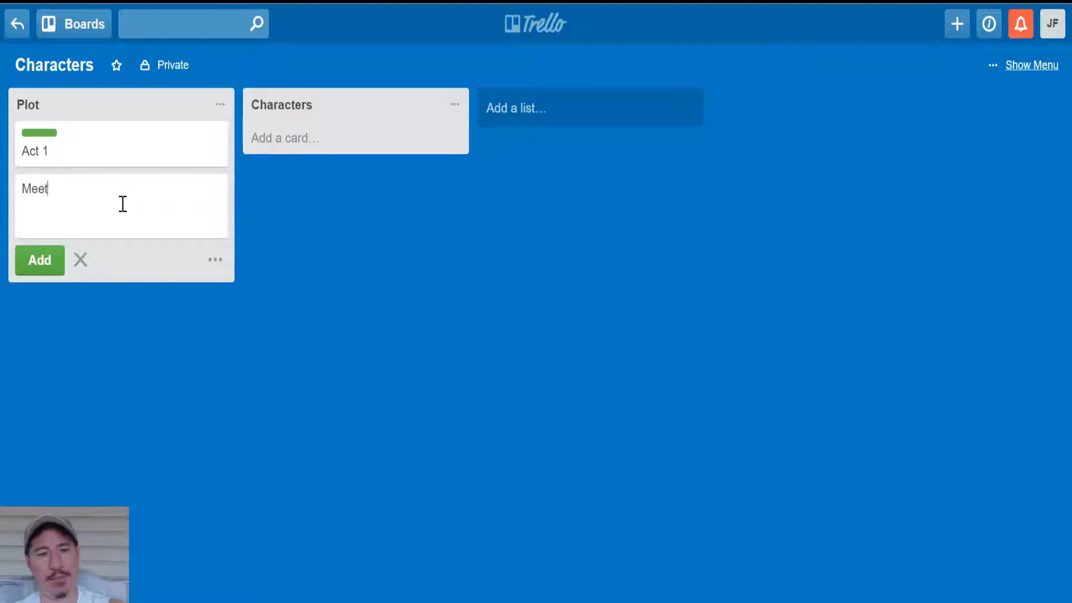
{"action": "type", "text": "ing"}
{"action": "key", "text": "Return"}
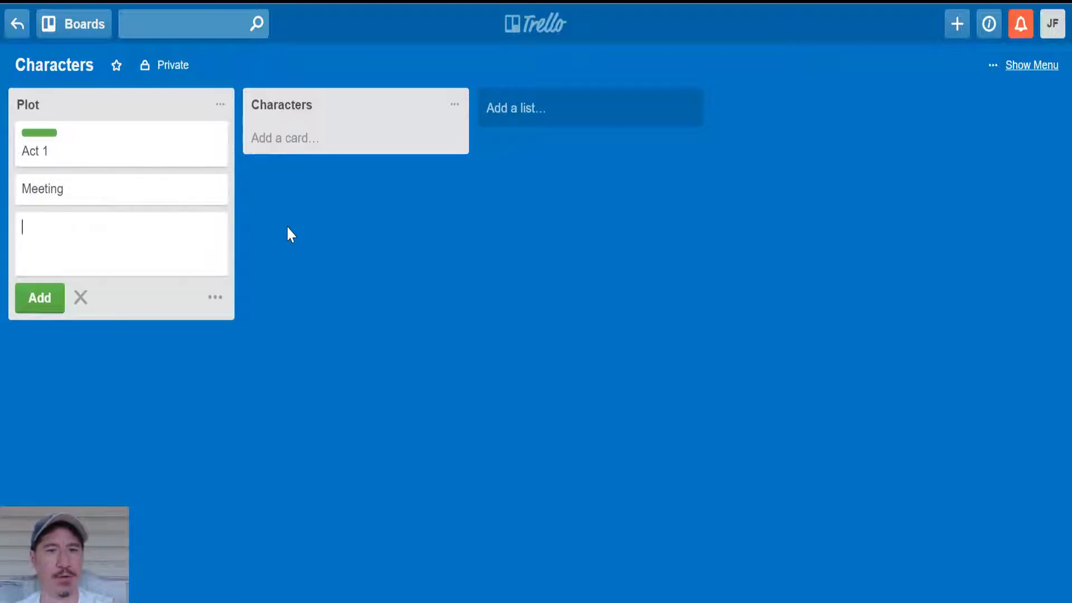
- Add a Batman card to Characters and drag the Meeting card between lists
{"action": "left_click", "coordinate": [301, 137]}
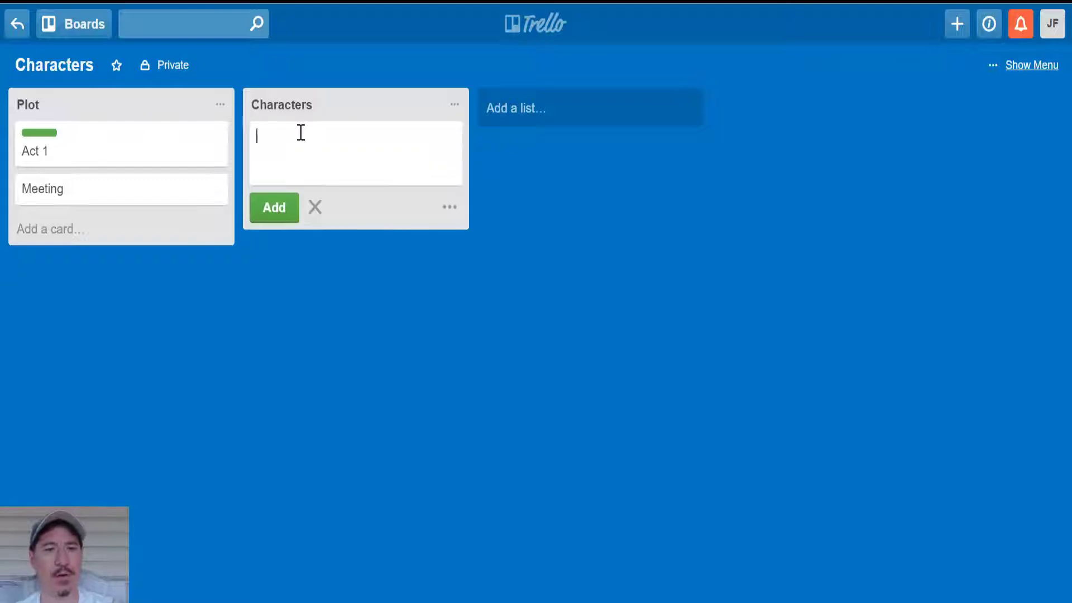
{"action": "type", "text": "Batman"}
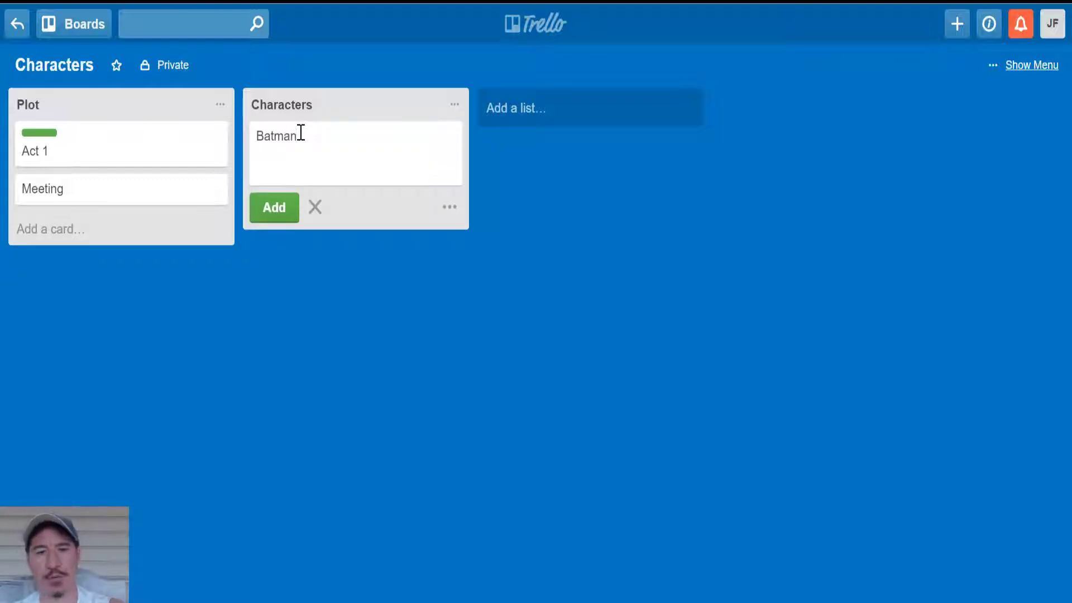
{"action": "key", "text": "Return"}
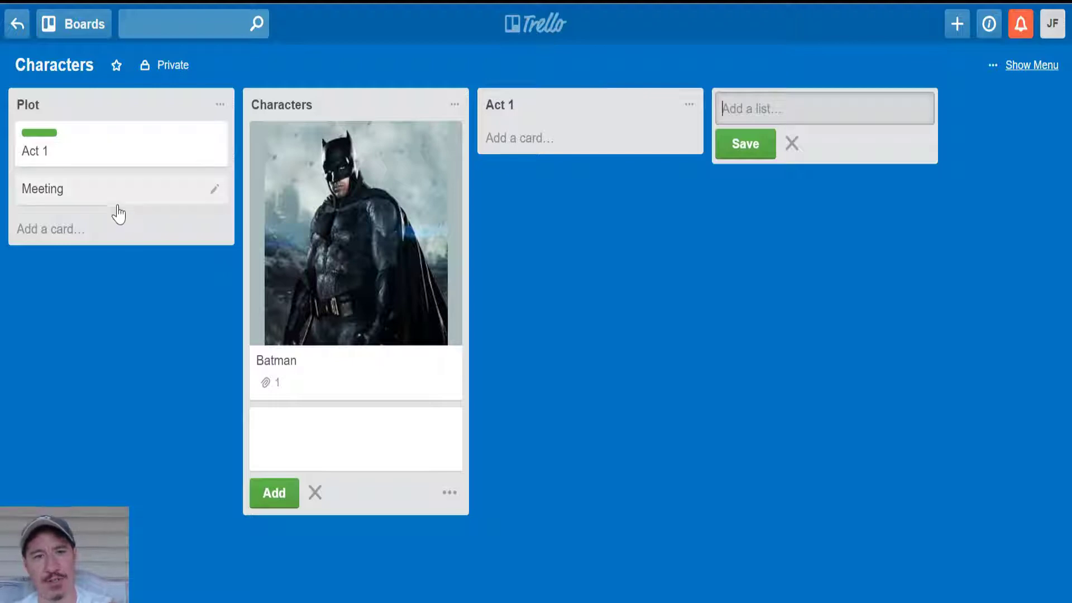
{"action": "mouse_move", "coordinate": [120, 195]}
{"action": "left_mouse_down"}
{"action": "mouse_move", "coordinate": [567, 119]}
{"action": "mouse_move", "coordinate": [584, 145]}
{"action": "mouse_move", "coordinate": [304, 162]}
{"action": "mouse_move", "coordinate": [103, 198]}
{"action": "mouse_move", "coordinate": [114, 205]}
{"action": "left_mouse_up"}
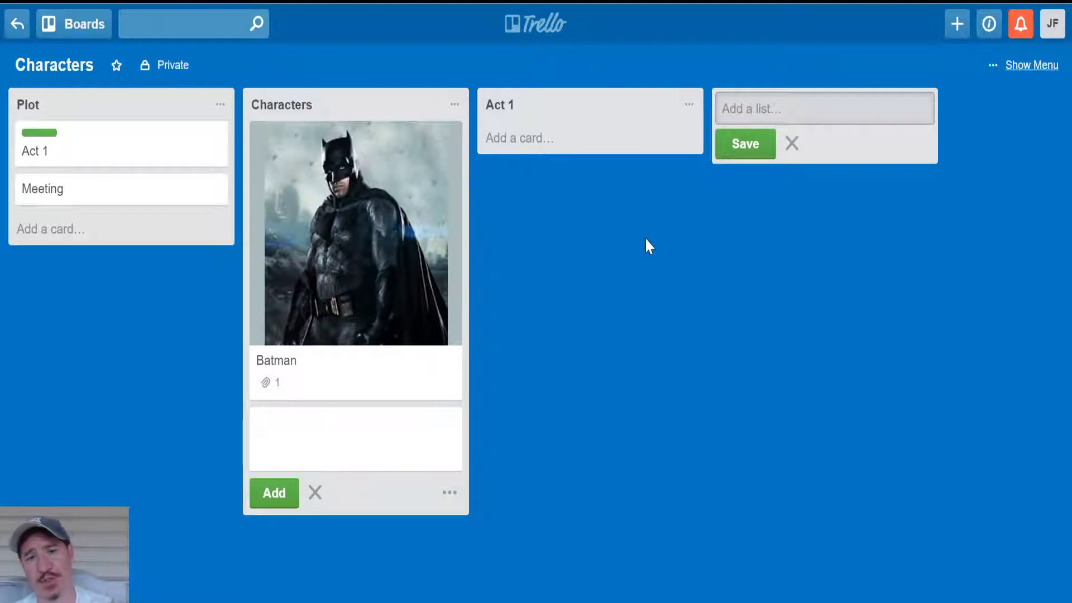
- Switch to the 3 Act Structure board and move Meeting the Wayne's to Plot and back
{"action": "left_click", "coordinate": [52, 25]}
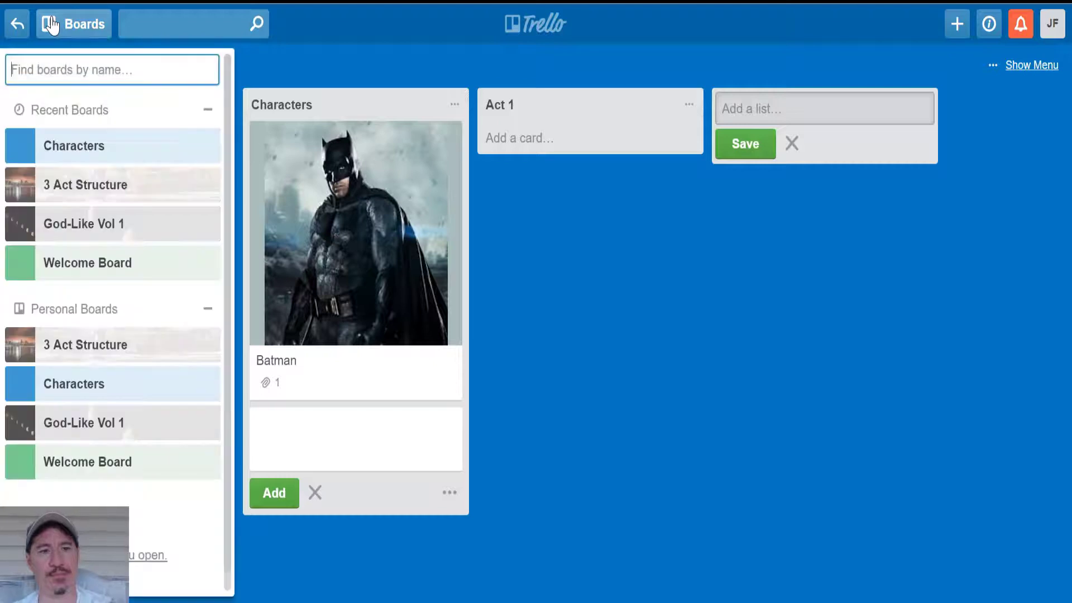
{"action": "left_click", "coordinate": [76, 182]}
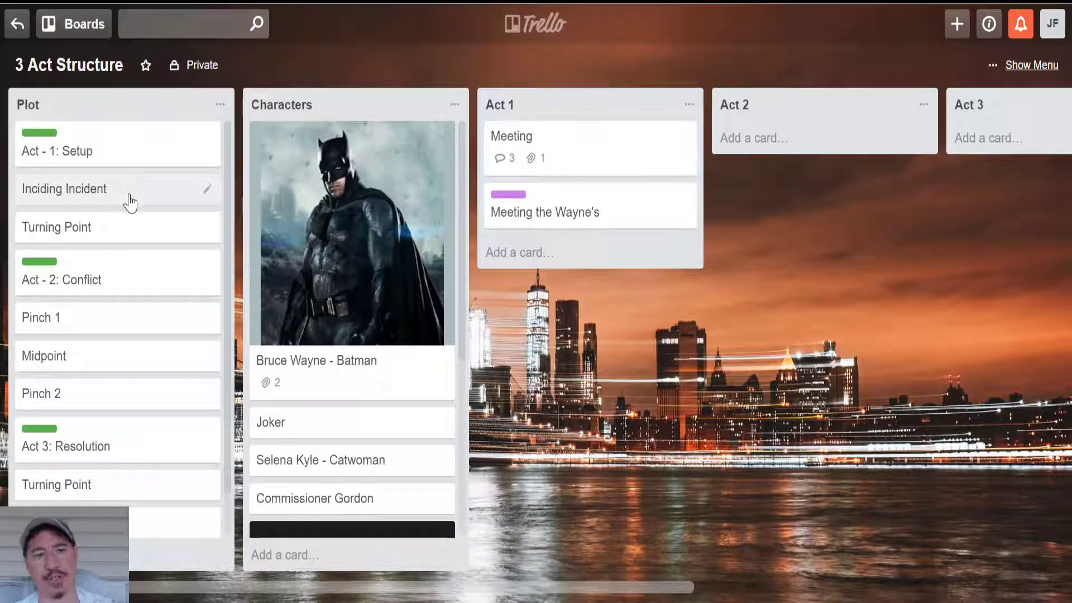
{"action": "left_click_drag", "start_coordinate": [506, 211], "coordinate": [72, 206]}
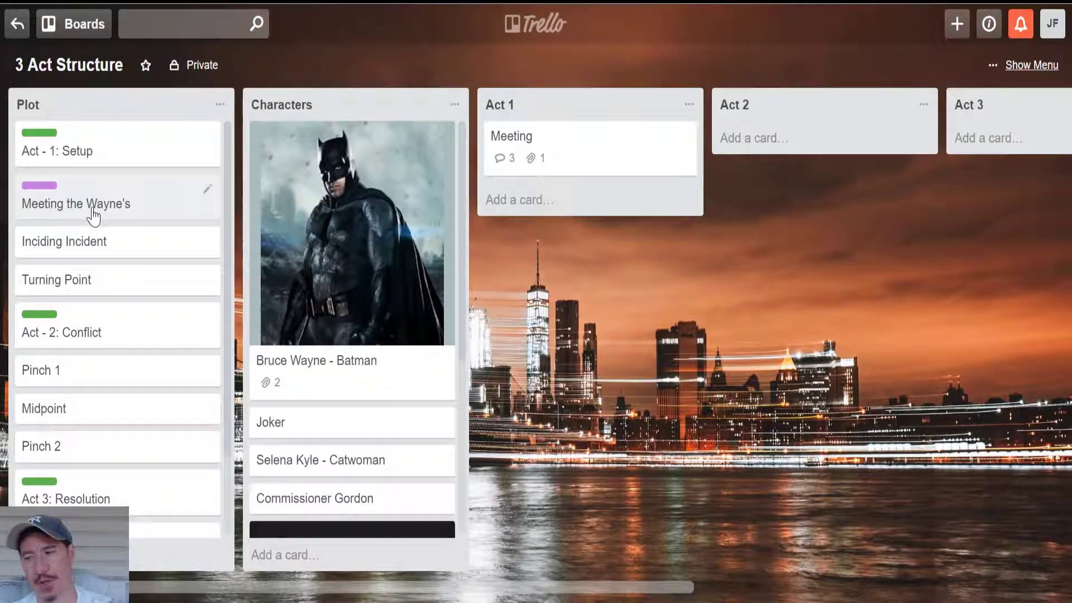
{"action": "left_click_drag", "start_coordinate": [93, 217], "coordinate": [565, 218]}
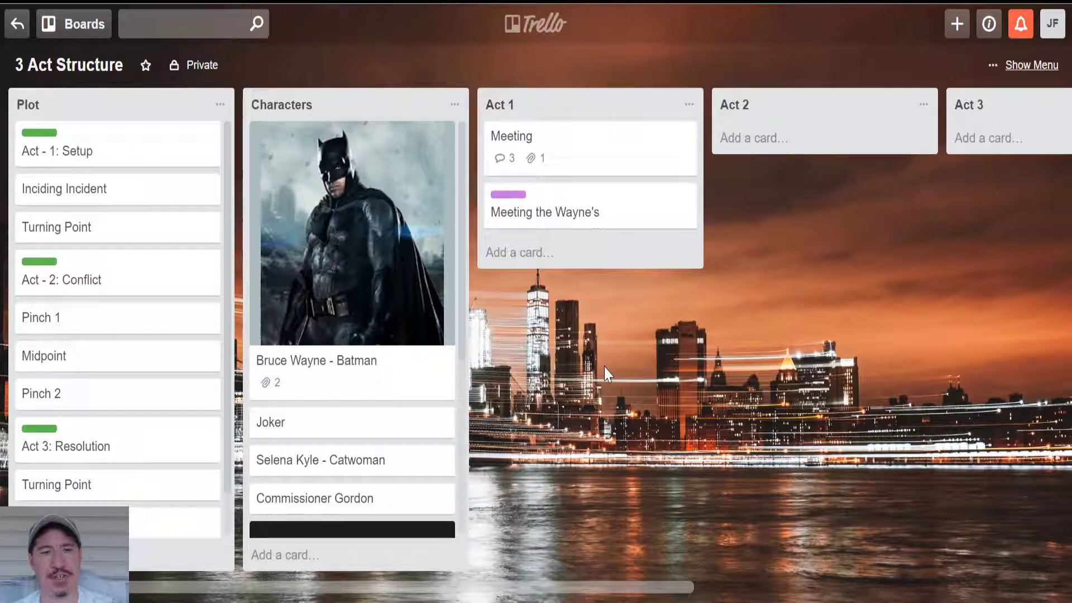
- Open the Bruce Wayne - Batman card's details and scroll down to the comment box
{"action": "left_click", "coordinate": [326, 384]}
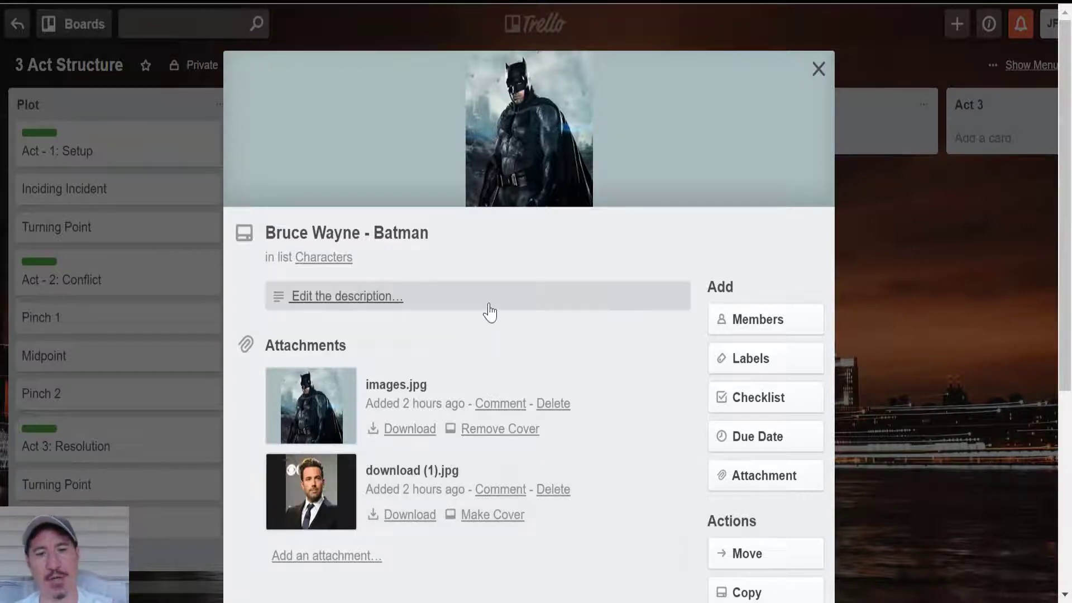
{"action": "scroll", "coordinate": [488, 313], "scroll_direction": "down", "scroll_amount": 1}
{"action": "scroll", "coordinate": [490, 312], "scroll_direction": "down", "scroll_amount": 3}
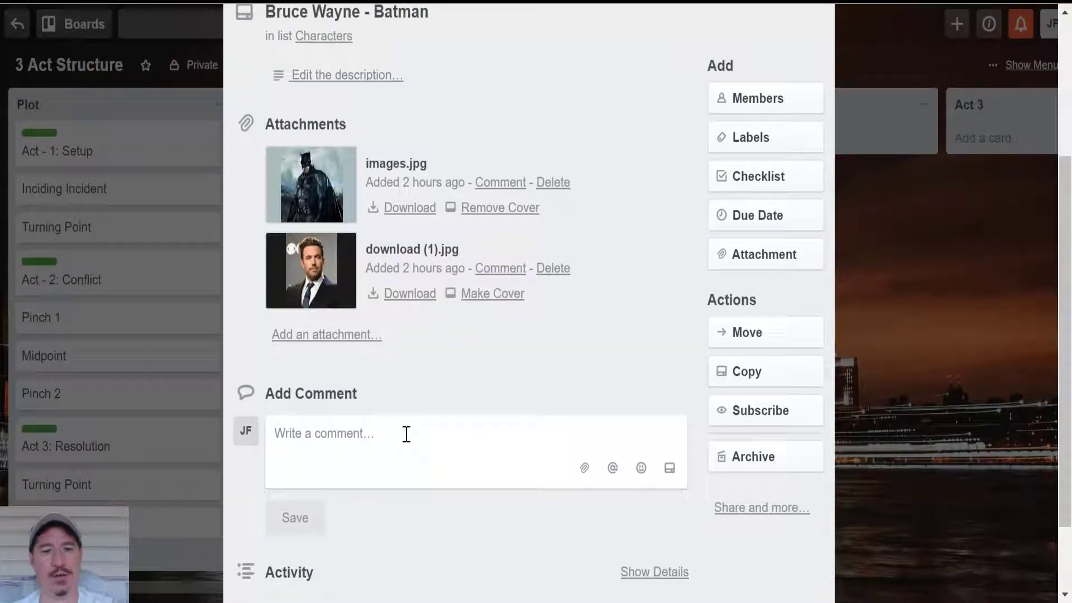
- Post the comment 'Bruce looks good.' and scroll through the card's activity
{"action": "left_click", "coordinate": [406, 433]}
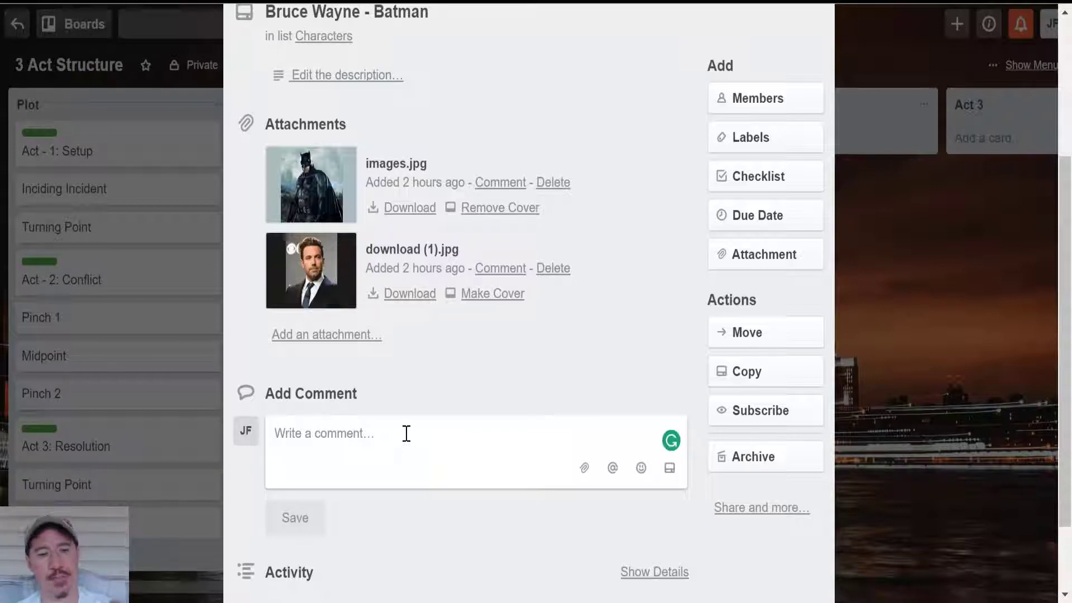
{"action": "type", "text": "Brice loo"}
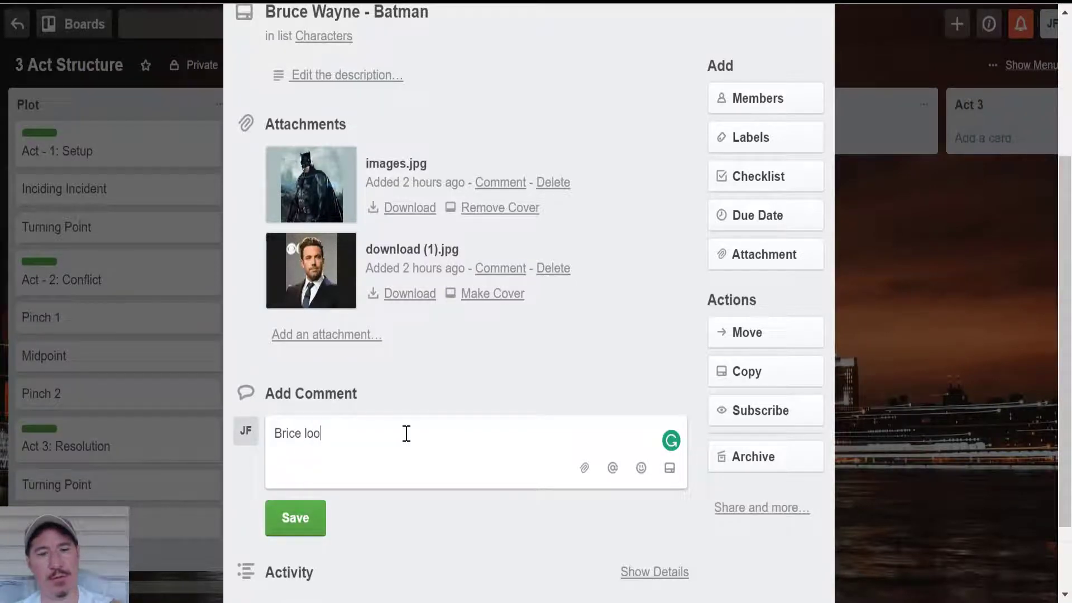
{"action": "key", "text": "BackSpace"}
{"action": "key", "text": "BackSpace"}
{"action": "key", "text": "BackSpace"}
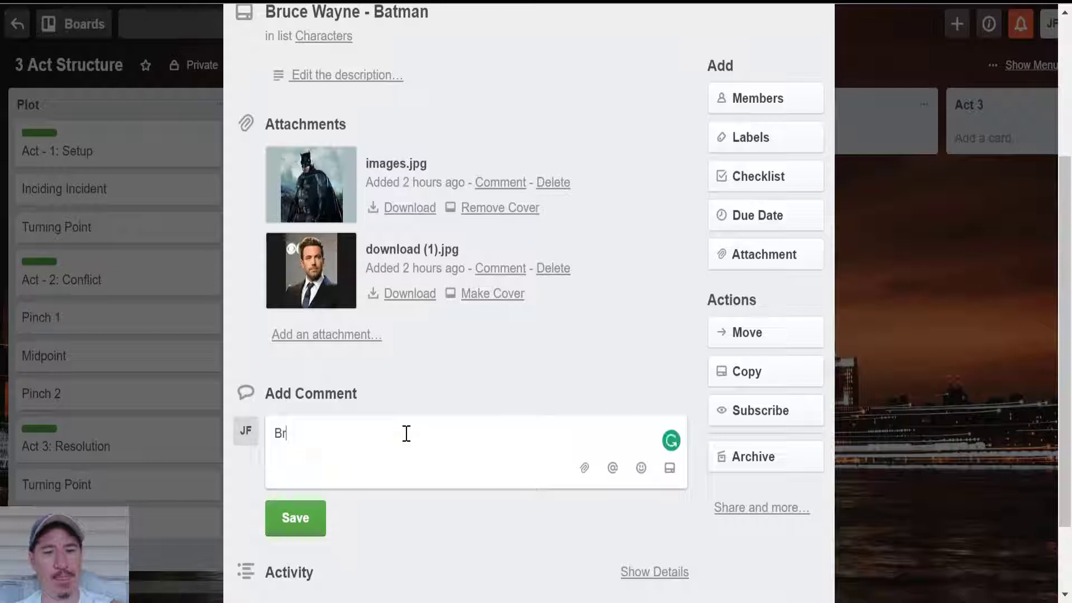
{"action": "type", "text": "uce"}
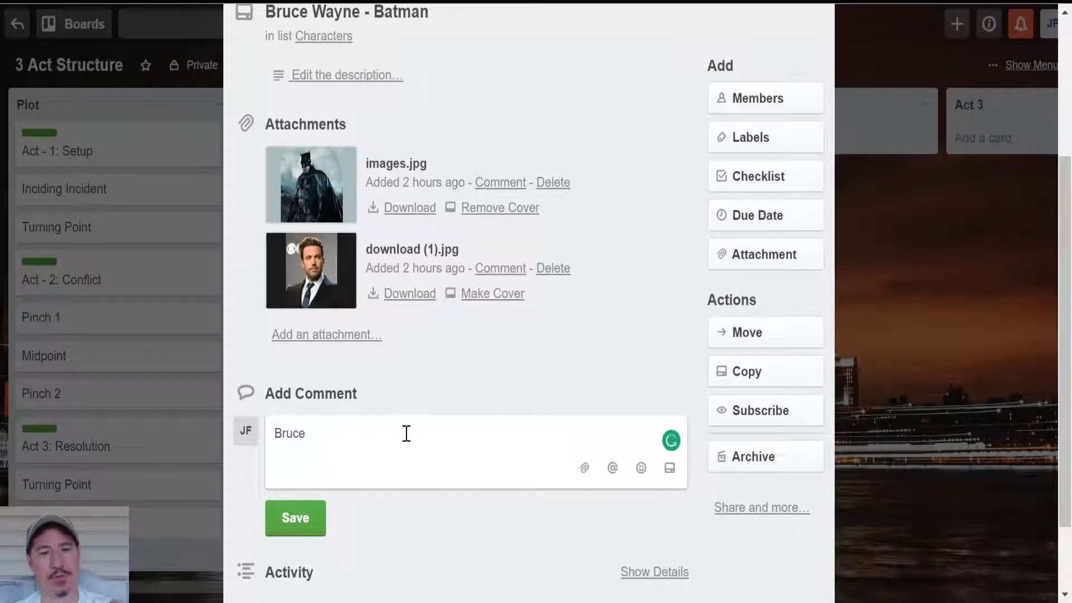
{"action": "type", "text": " looks good."}
{"action": "key", "text": "Return"}
{"action": "left_click", "coordinate": [305, 532]}
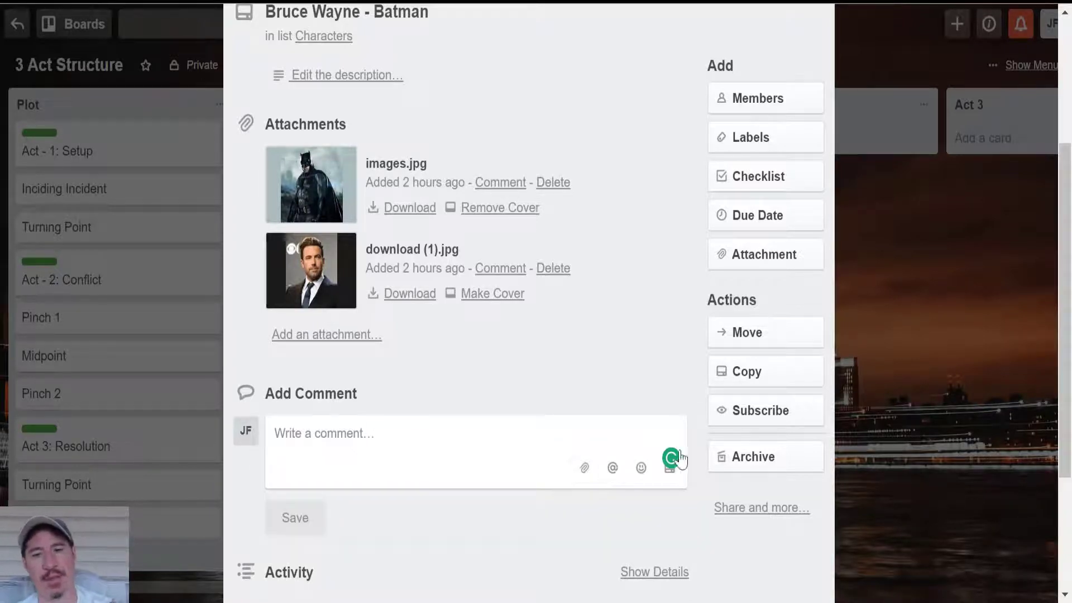
{"action": "mouse_move", "coordinate": [672, 471]}
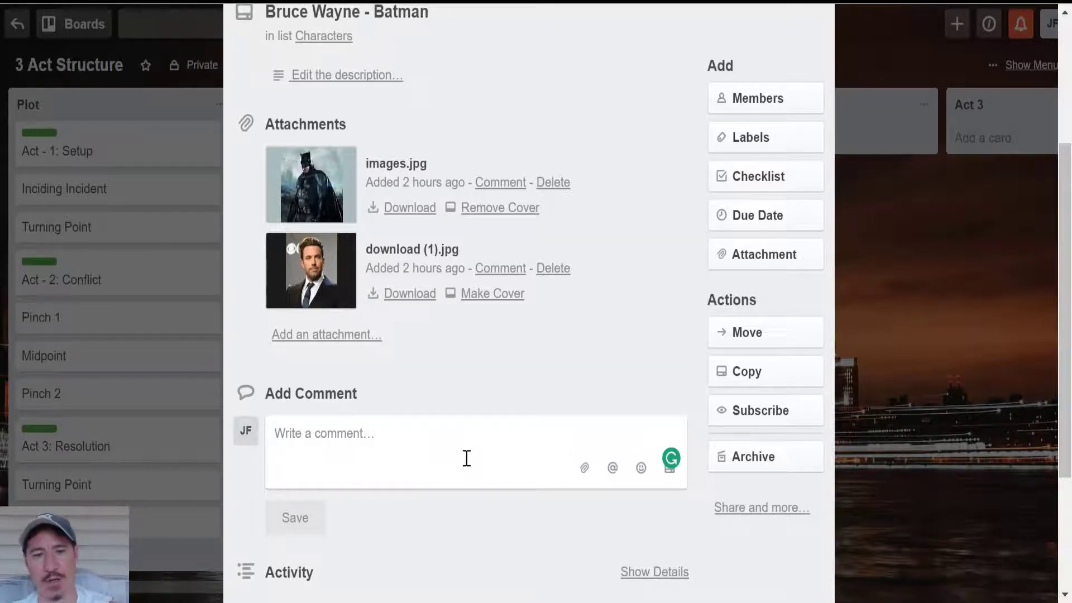
{"action": "scroll", "coordinate": [467, 458], "scroll_direction": "down", "scroll_amount": 3}
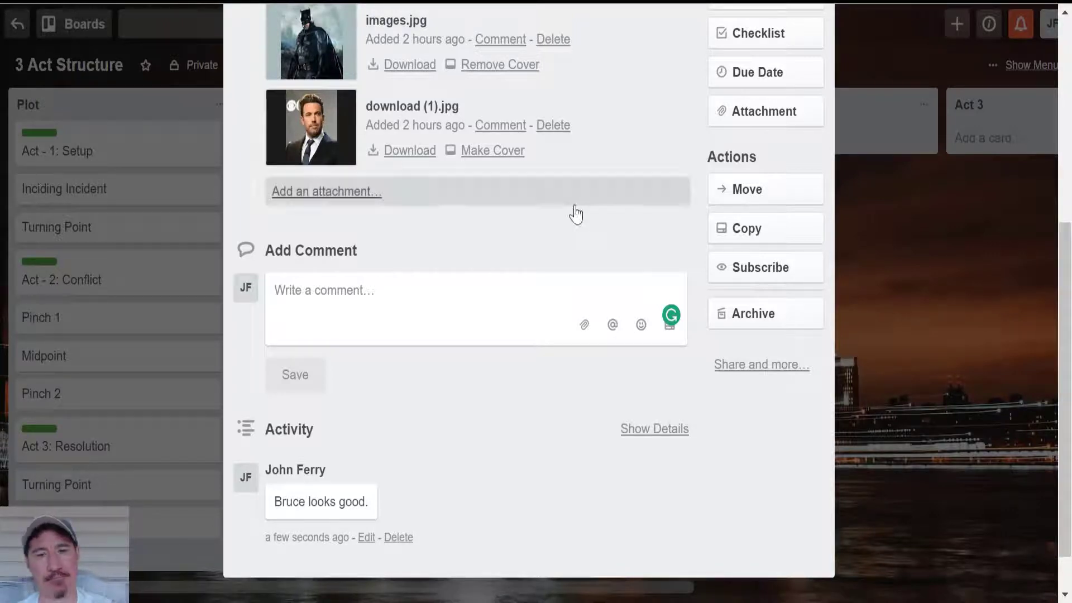
{"action": "scroll", "coordinate": [497, 395], "scroll_direction": "up", "scroll_amount": 7}
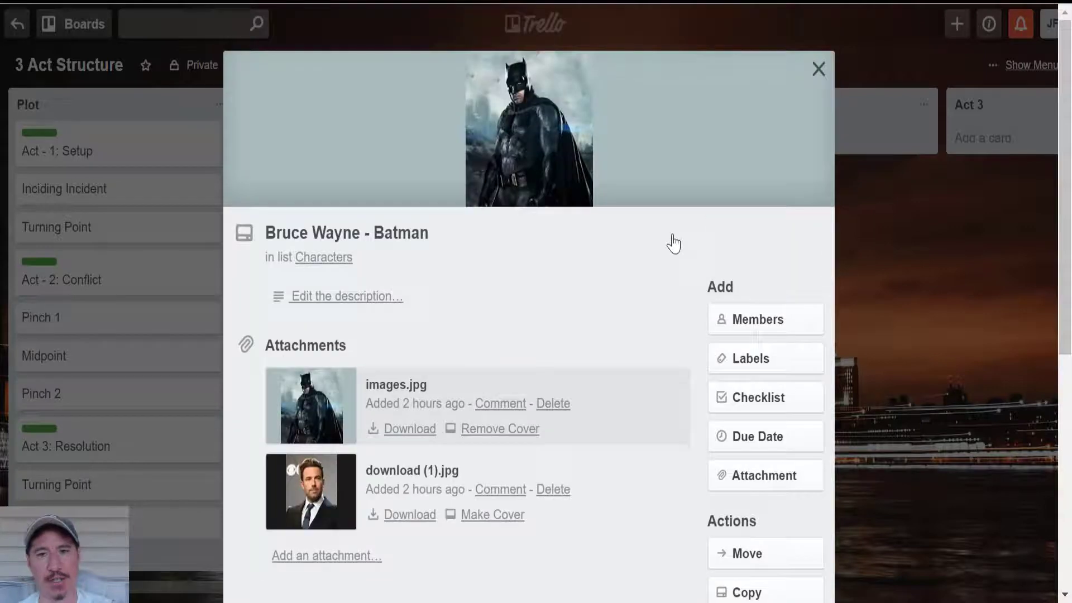
- Close the Batman card and open the Send Act 1: Chapter 1: The Wayne's card
{"action": "left_click", "coordinate": [819, 68]}
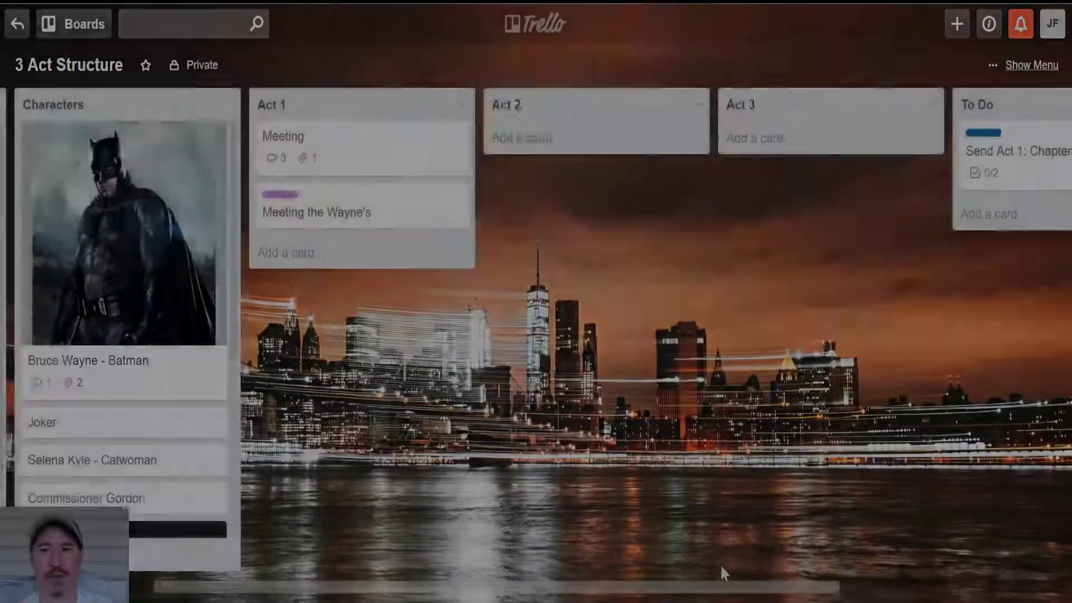
{"action": "left_click_drag", "start_coordinate": [721, 564], "coordinate": [856, 556]}
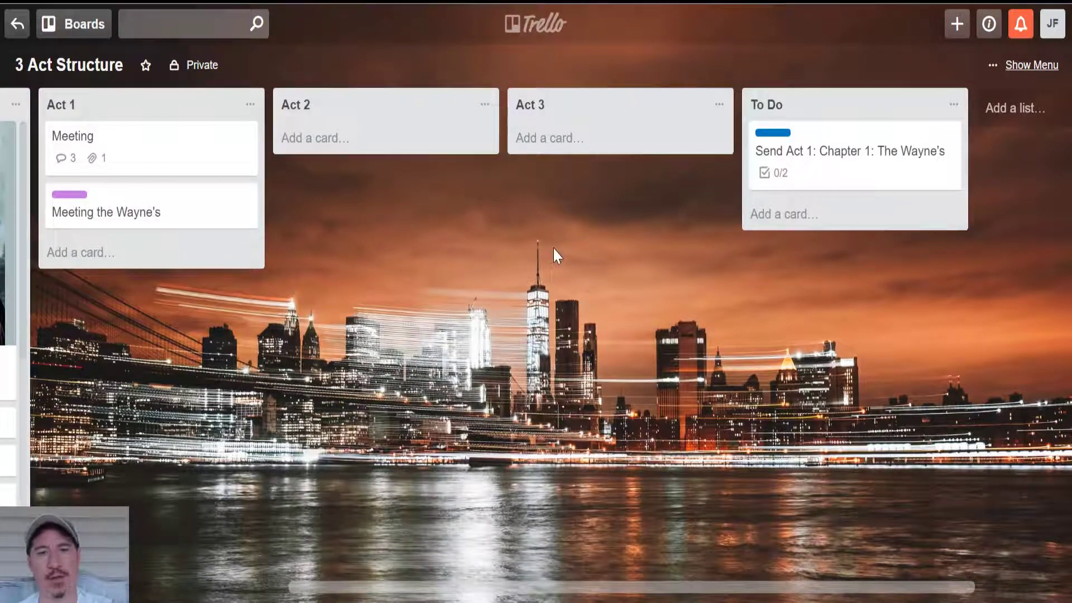
{"action": "left_click", "coordinate": [863, 152]}
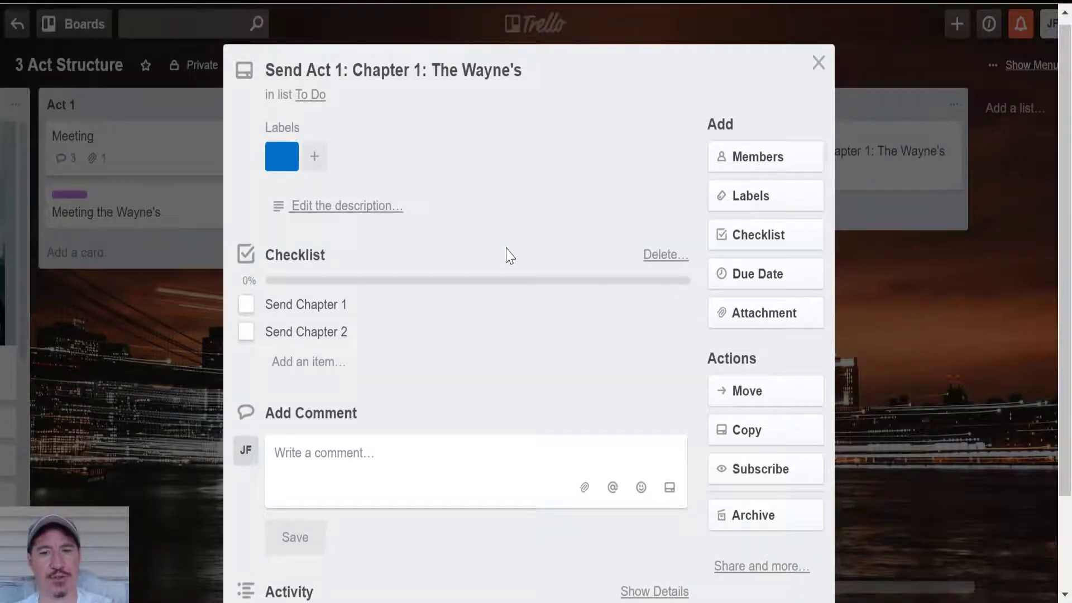
{"action": "left_click", "coordinate": [723, 245]}
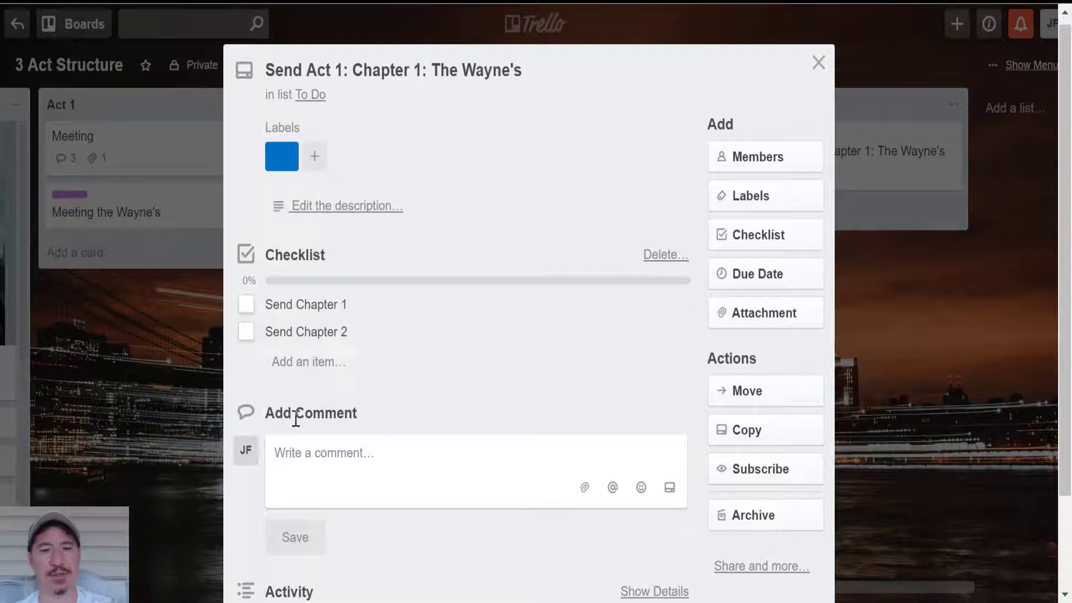
- Add checklist item 'Send Chapter 3', leave Chapters 1–2 unchecked, and close the card
{"action": "left_click", "coordinate": [284, 361]}
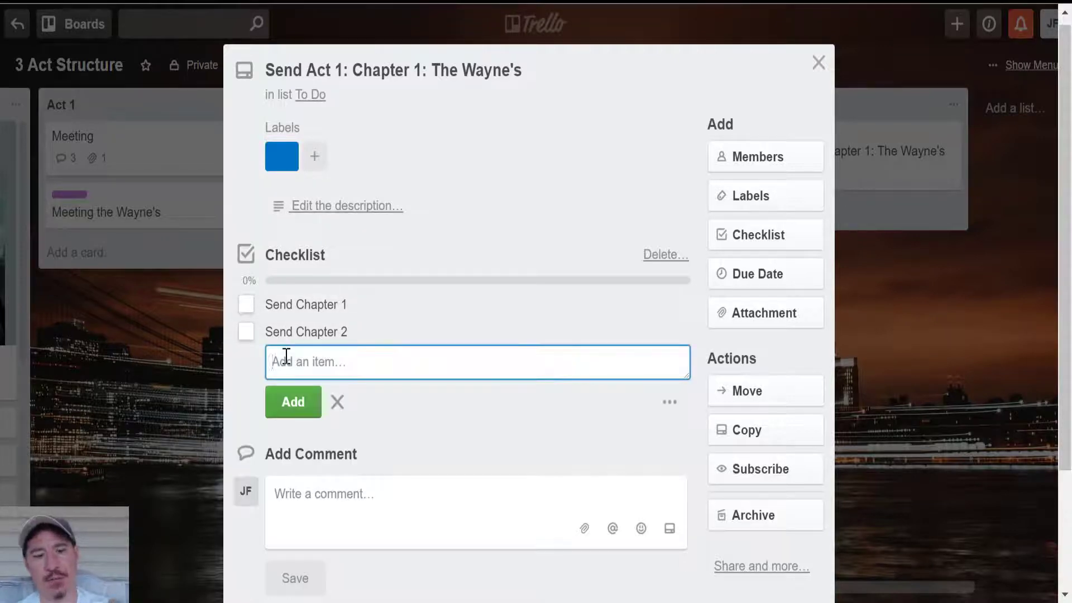
{"action": "type", "text": "Send Ch"}
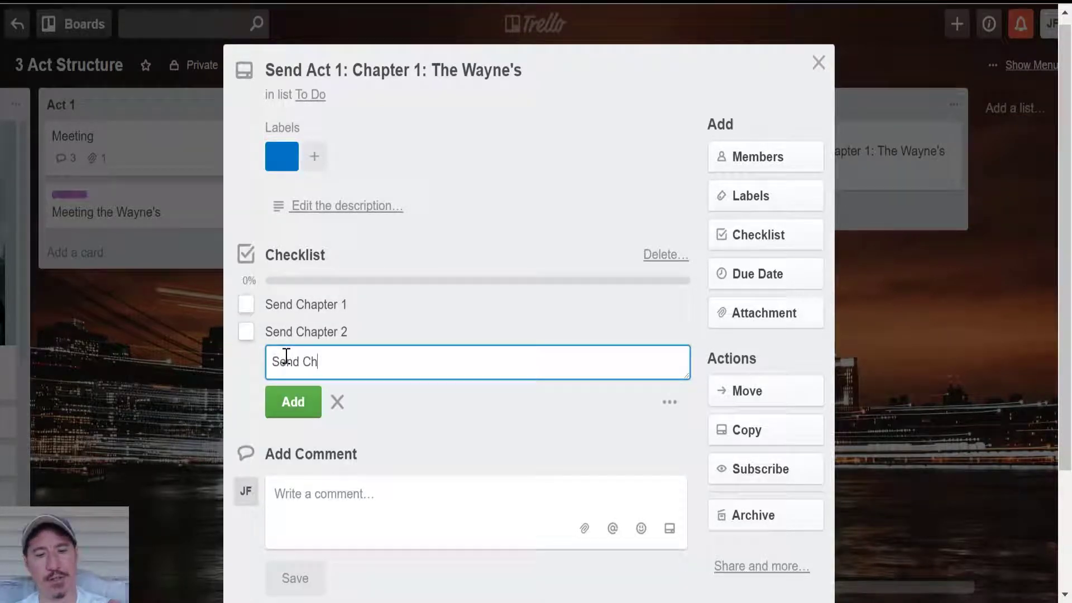
{"action": "type", "text": "apter"}
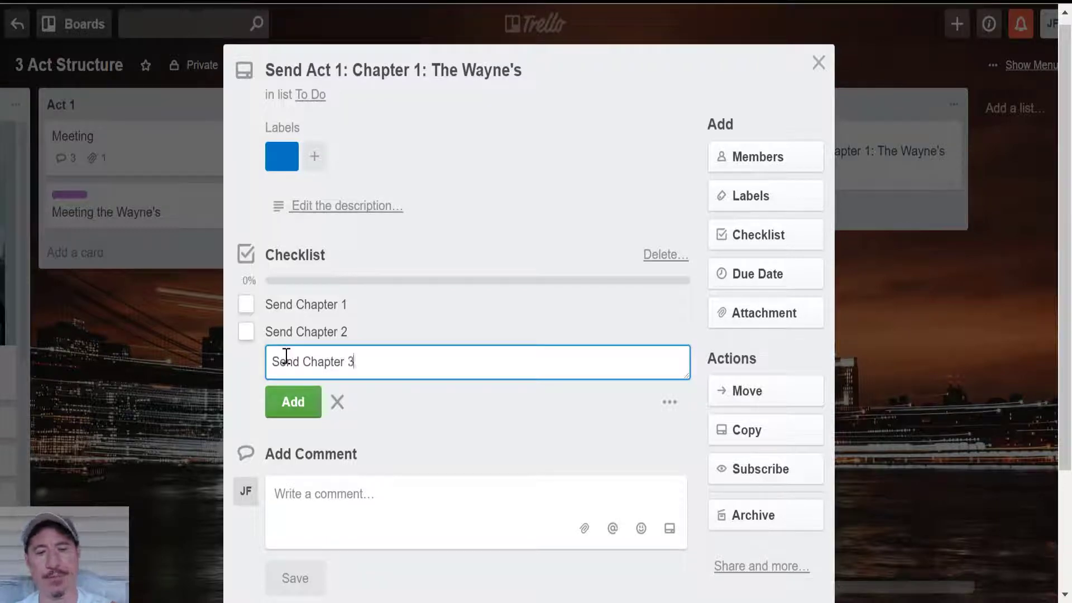
{"action": "type", "text": " 3"}
{"action": "key", "text": "Return"}
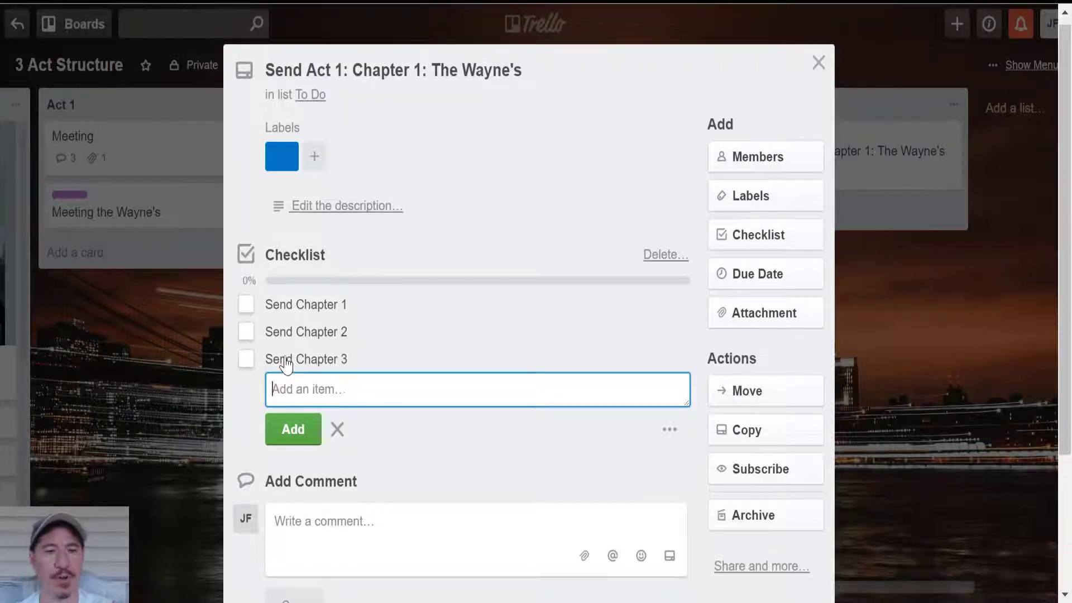
{"action": "left_click", "coordinate": [246, 305]}
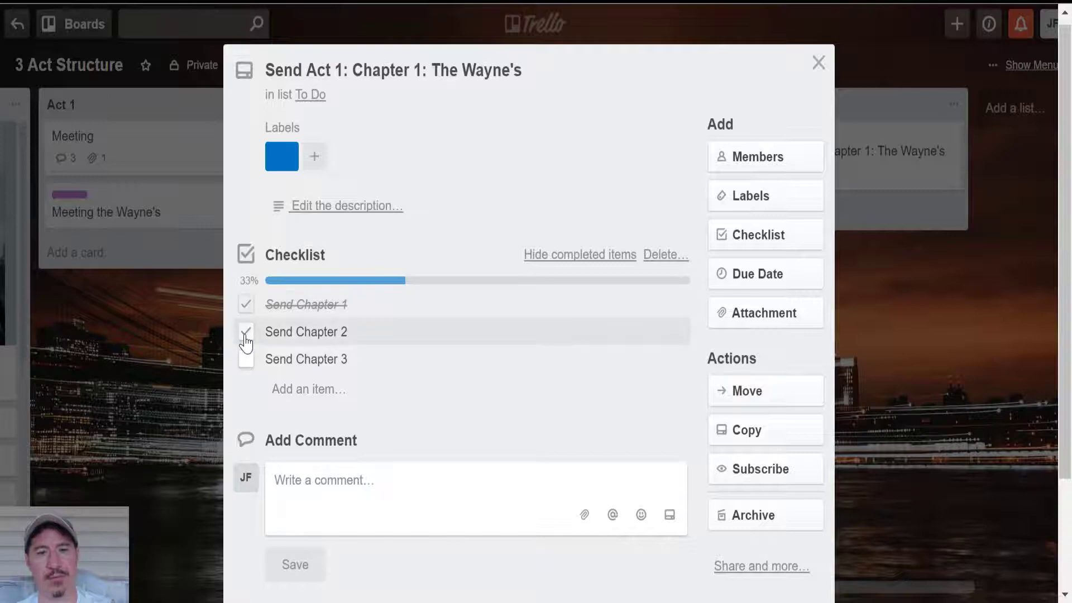
{"action": "left_click", "coordinate": [246, 335]}
{"action": "left_click", "coordinate": [245, 305]}
{"action": "left_click", "coordinate": [246, 334]}
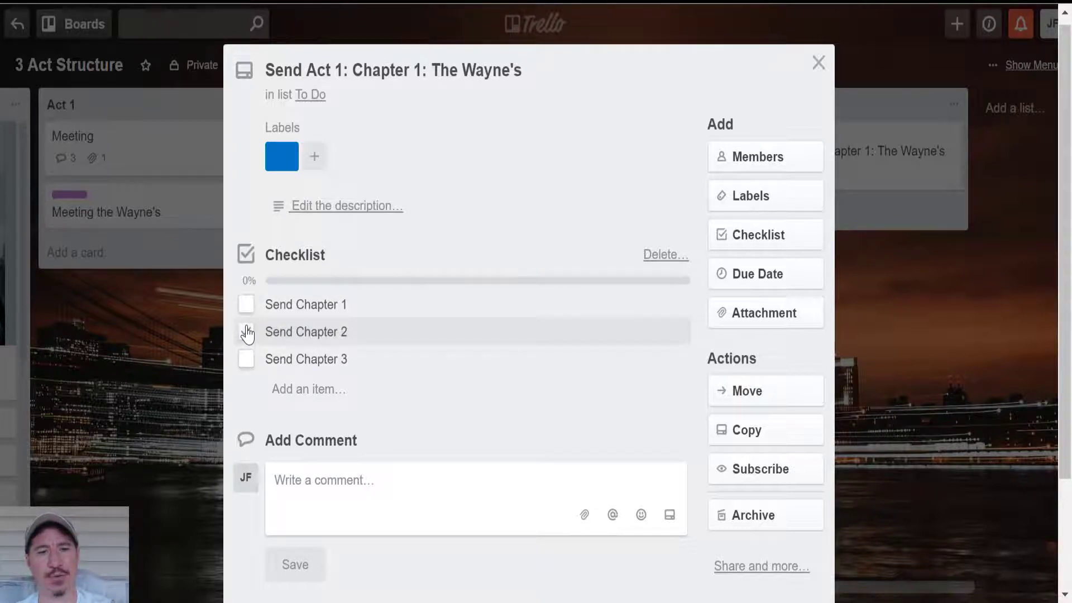
{"action": "left_click", "coordinate": [818, 64]}
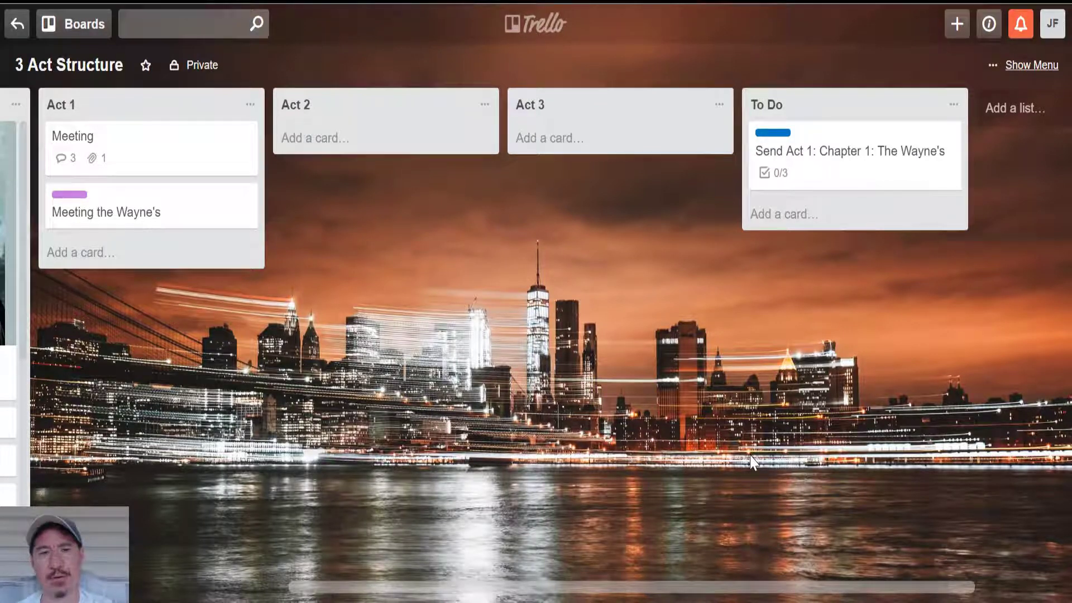
- Show the board menu and briefly view the Add Members invitation popover
{"action": "left_click", "coordinate": [1033, 65]}
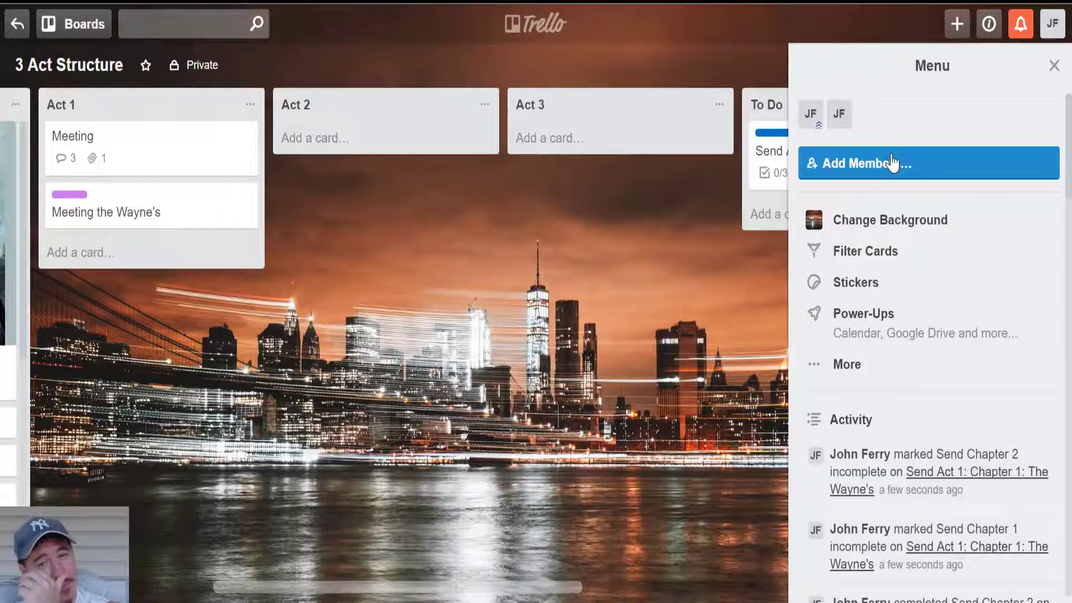
{"action": "left_click", "coordinate": [865, 177]}
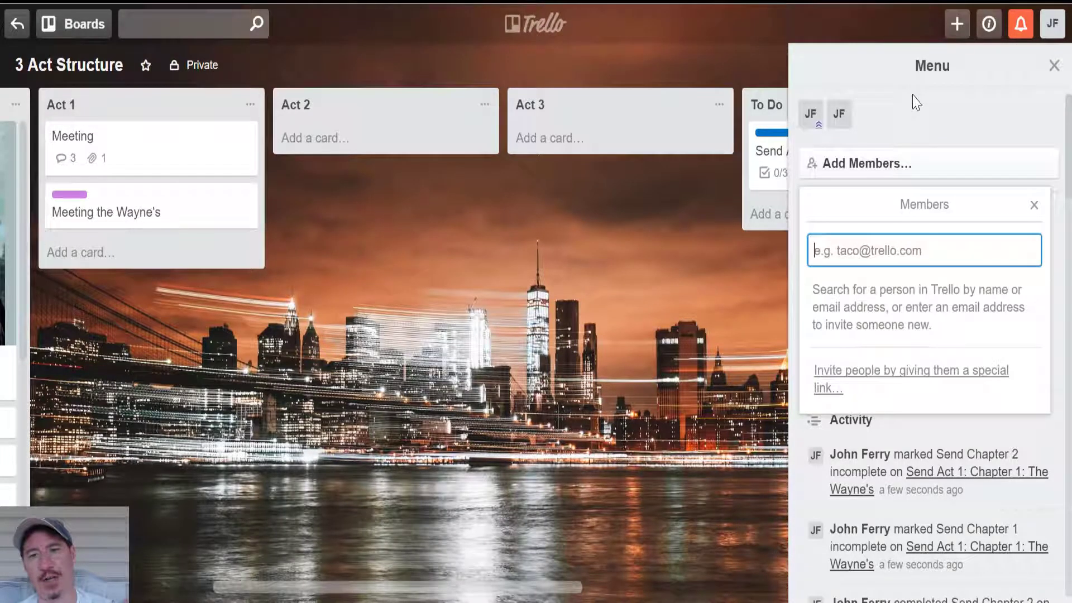
{"action": "left_click", "coordinate": [878, 79]}
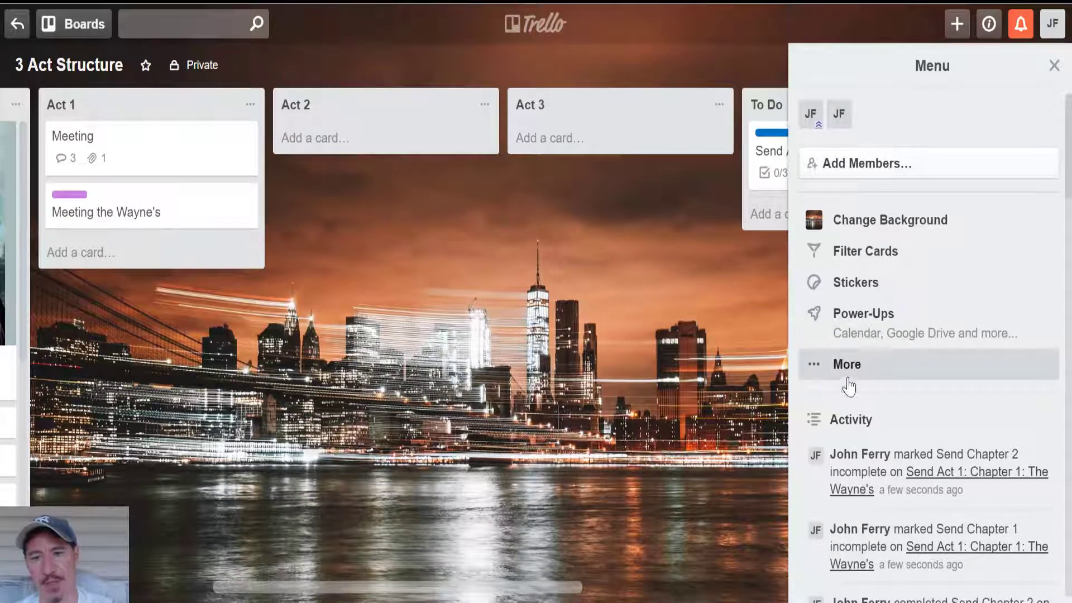
- Filter the board's activity feed to Comments only, then close the side panel
{"action": "left_click", "coordinate": [841, 420]}
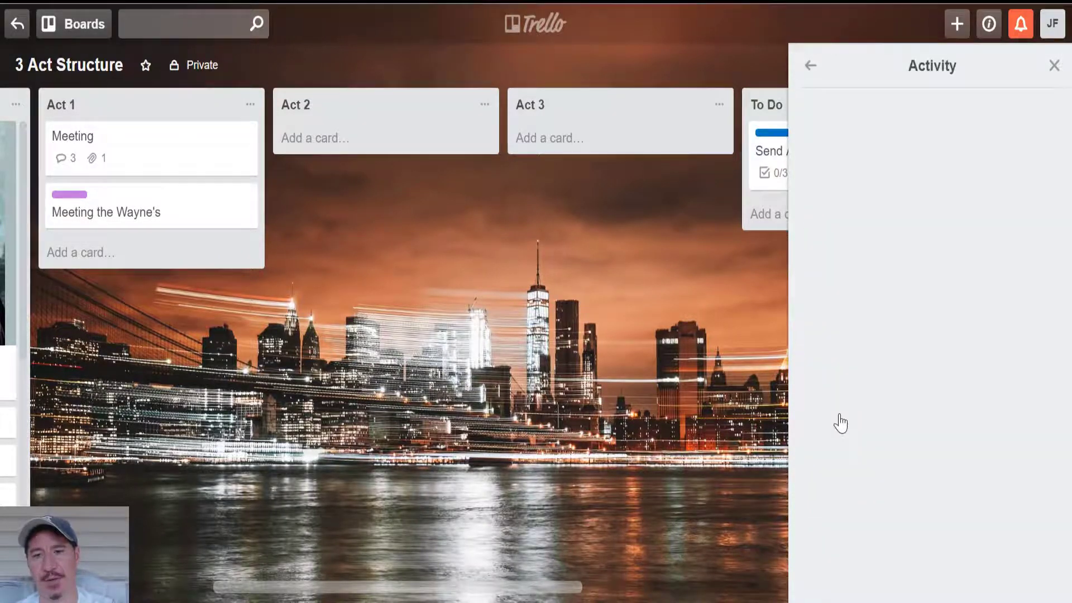
{"action": "left_click", "coordinate": [1004, 120]}
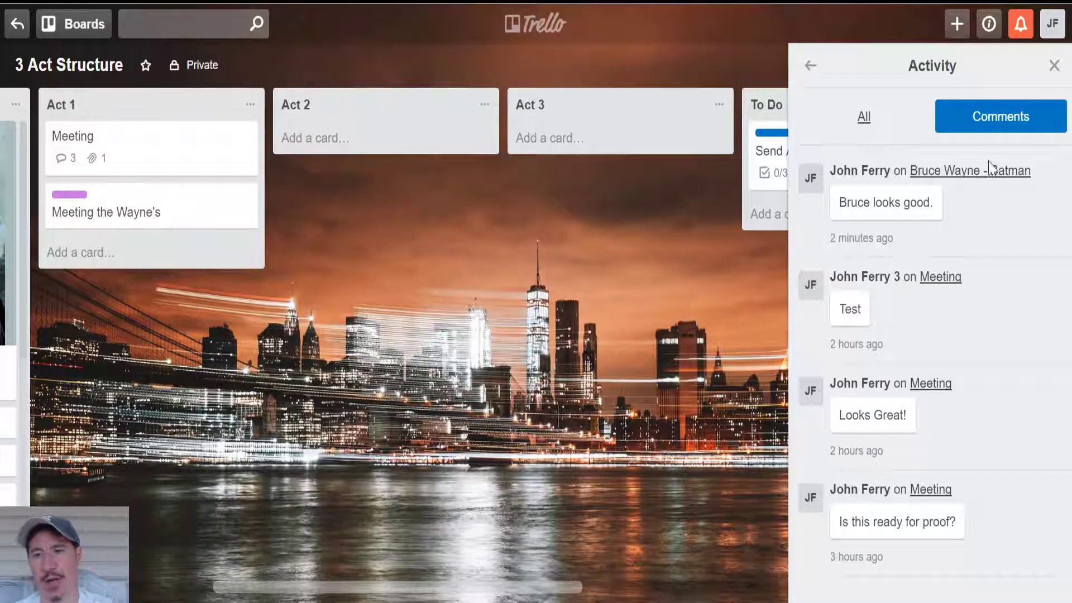
{"action": "left_click", "coordinate": [1056, 68]}
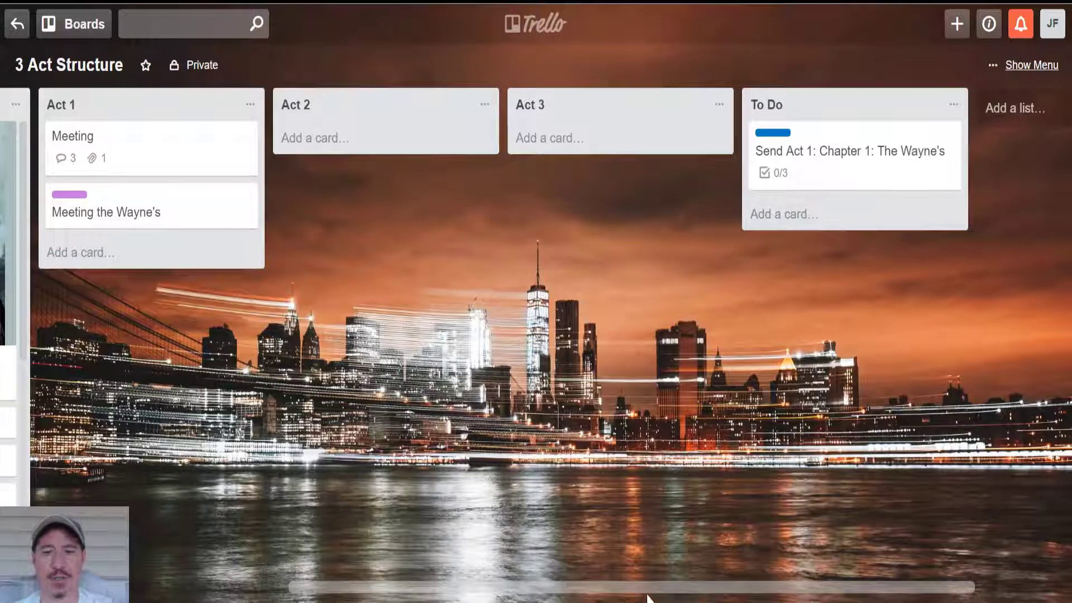
- Scroll the board left and open Act 1's Meeting card to view its Test.docx attachment and comments
{"action": "left_click_drag", "start_coordinate": [651, 596], "coordinate": [436, 546]}
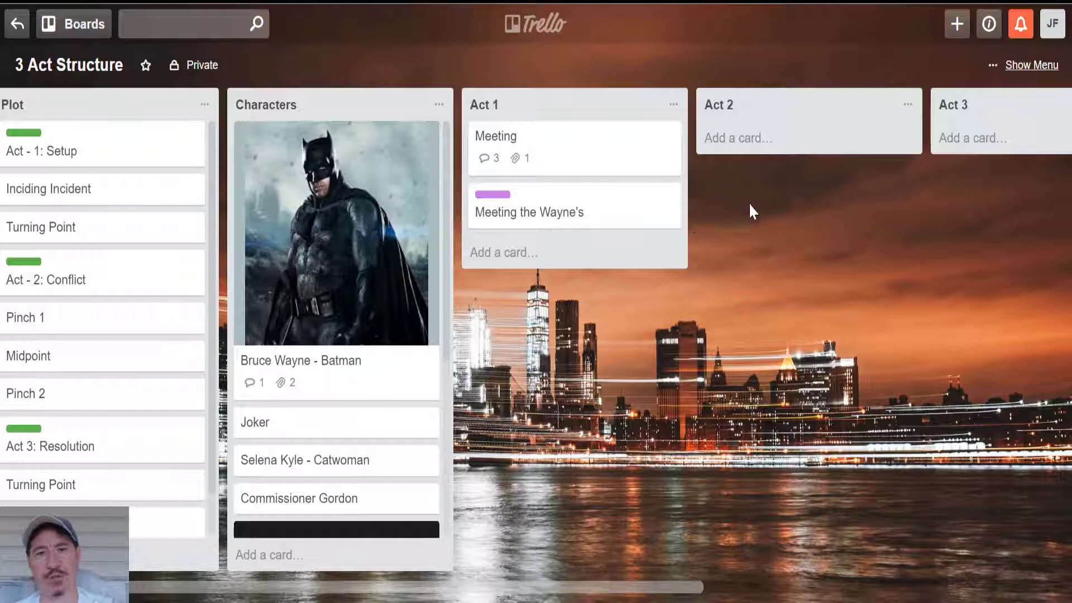
{"action": "left_click", "coordinate": [586, 151]}
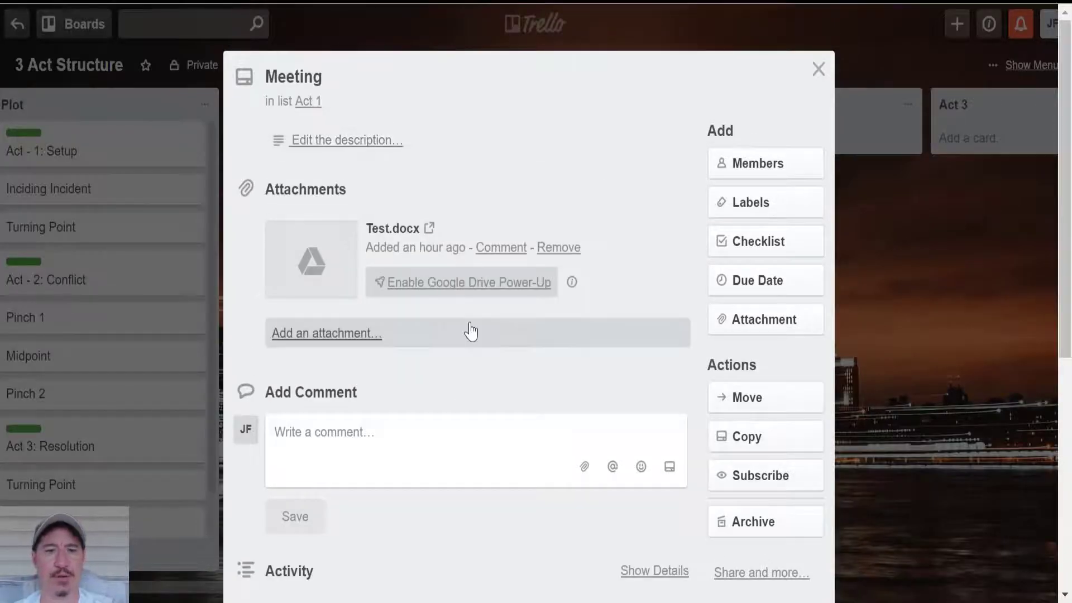
{"action": "scroll", "coordinate": [471, 331], "scroll_direction": "down", "scroll_amount": 3}
{"action": "scroll", "coordinate": [470, 330], "scroll_direction": "down", "scroll_amount": 2}
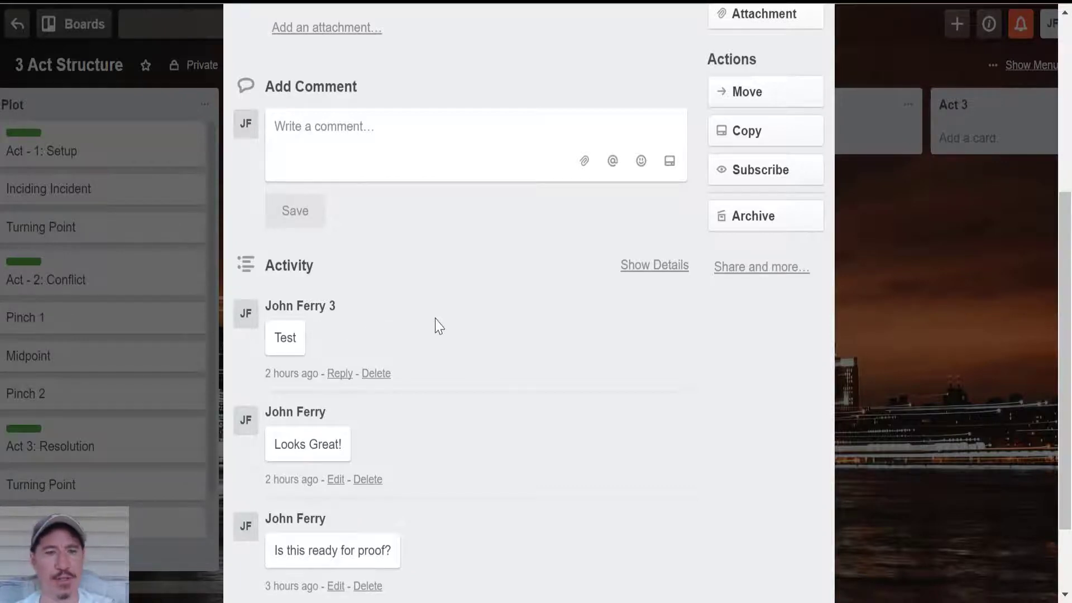
{"action": "scroll", "coordinate": [440, 326], "scroll_direction": "up", "scroll_amount": 5}
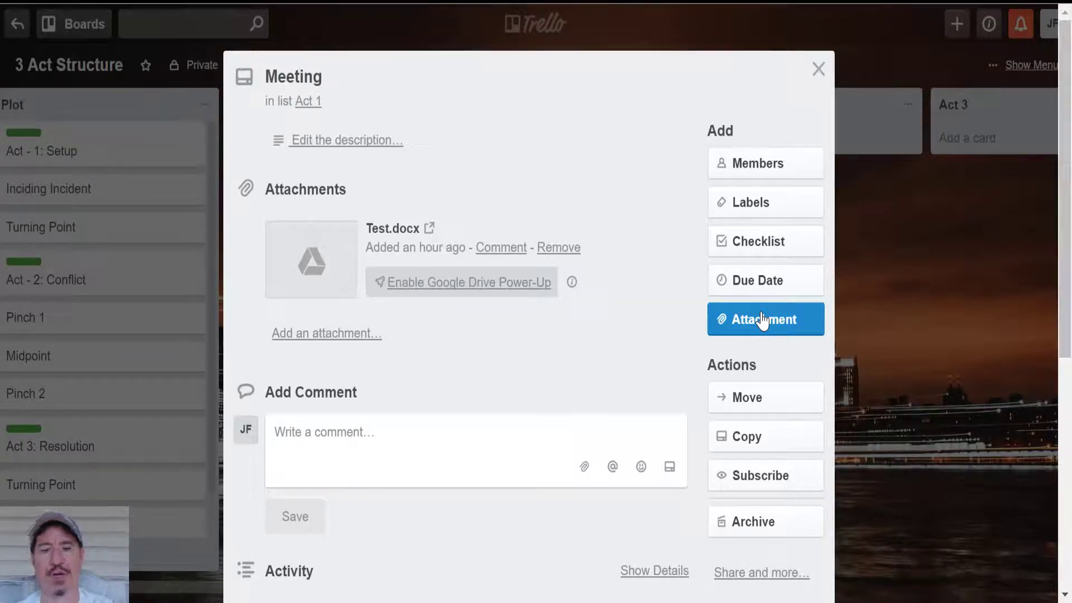
- Attach Test.docx from Google Drive to the Meeting card and preview the document
{"action": "left_click", "coordinate": [763, 321]}
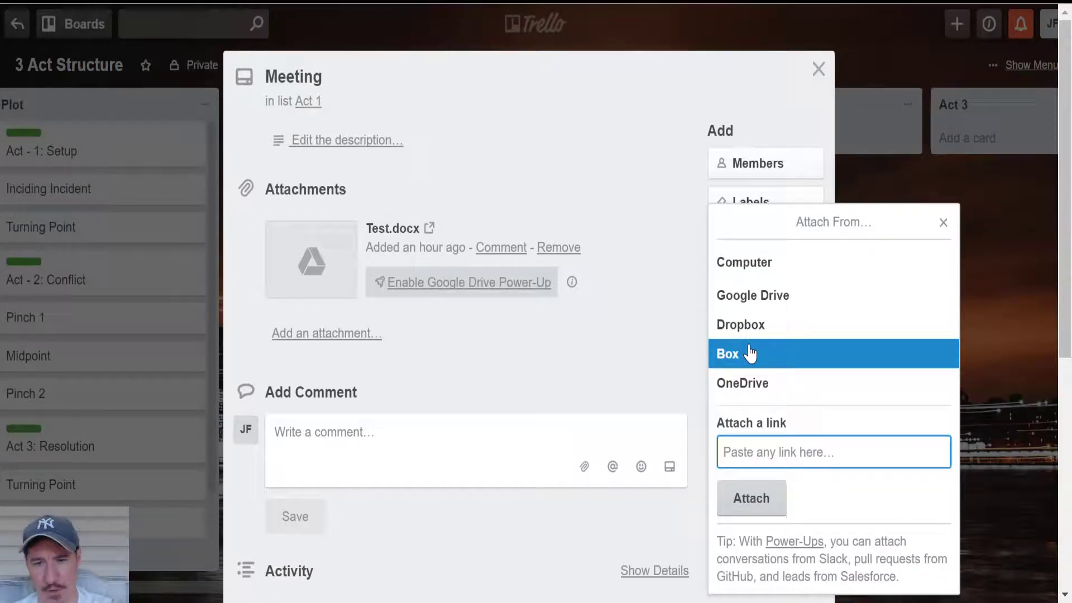
{"action": "left_click", "coordinate": [758, 302]}
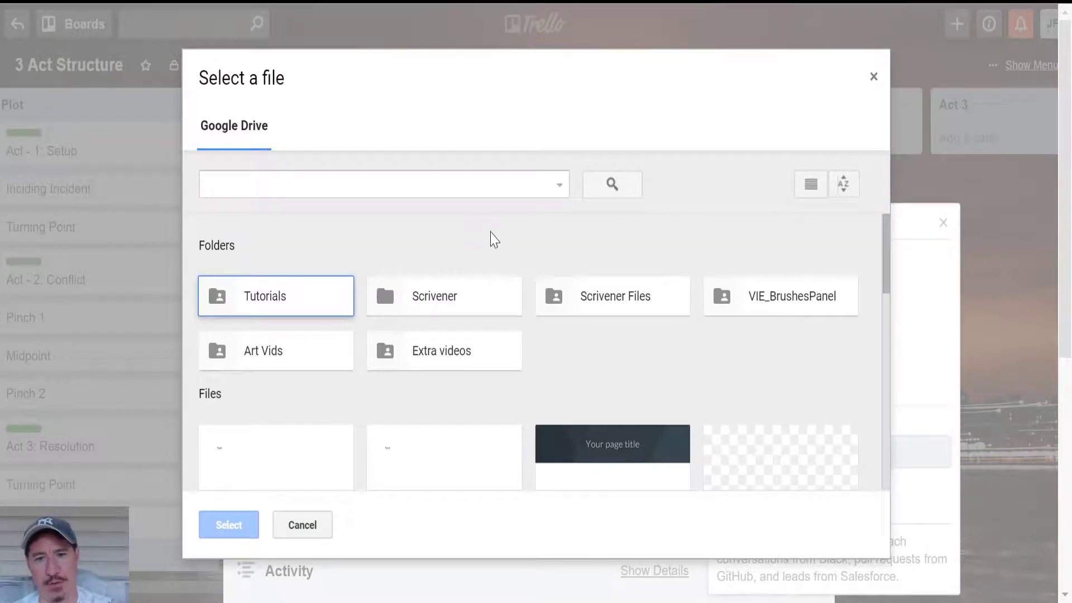
{"action": "scroll", "coordinate": [492, 239], "scroll_direction": "down", "scroll_amount": 3}
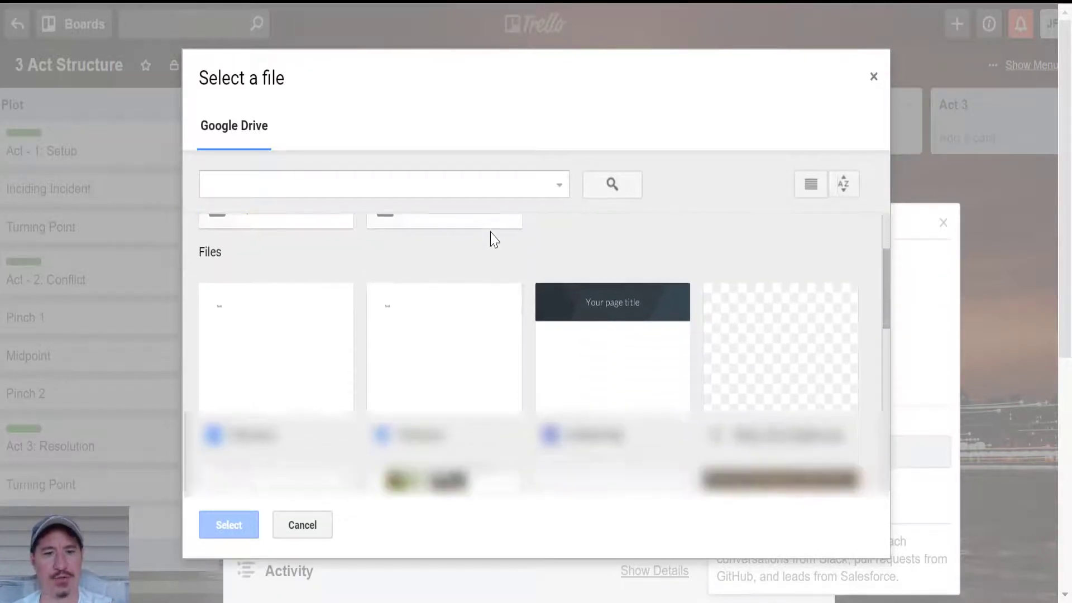
{"action": "left_click", "coordinate": [283, 327]}
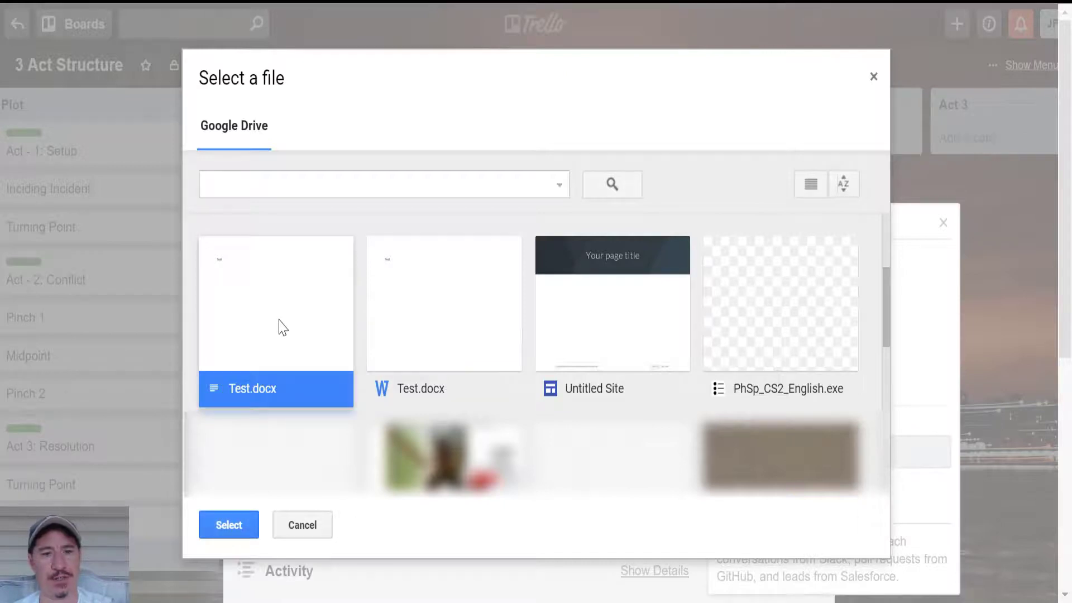
{"action": "left_click", "coordinate": [229, 530]}
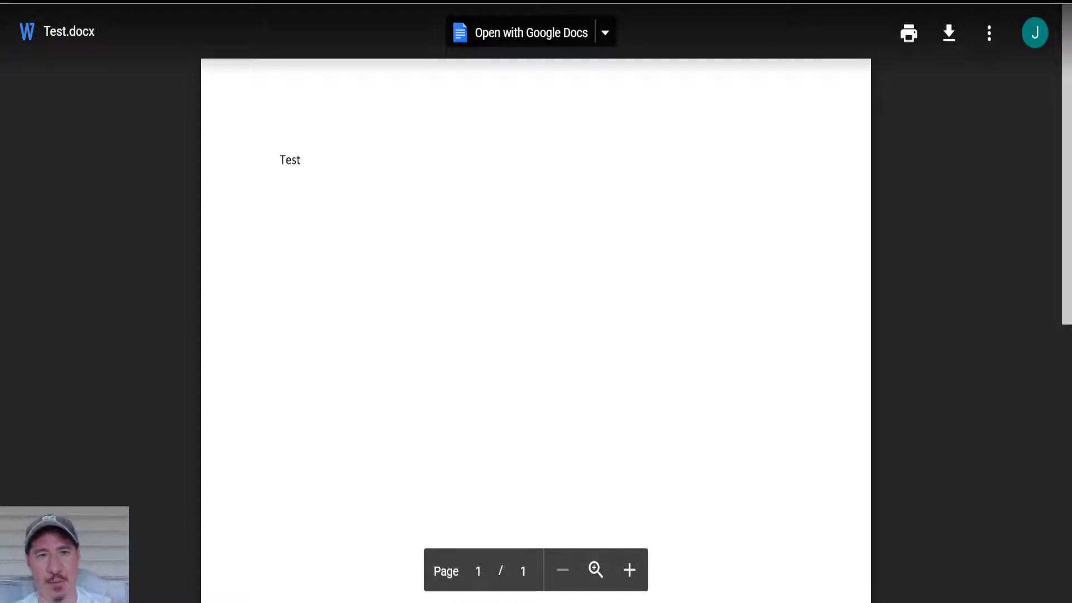
- Dismiss the Test.docx preview and close the Meeting card's details
{"action": "key", "text": "Escape"}
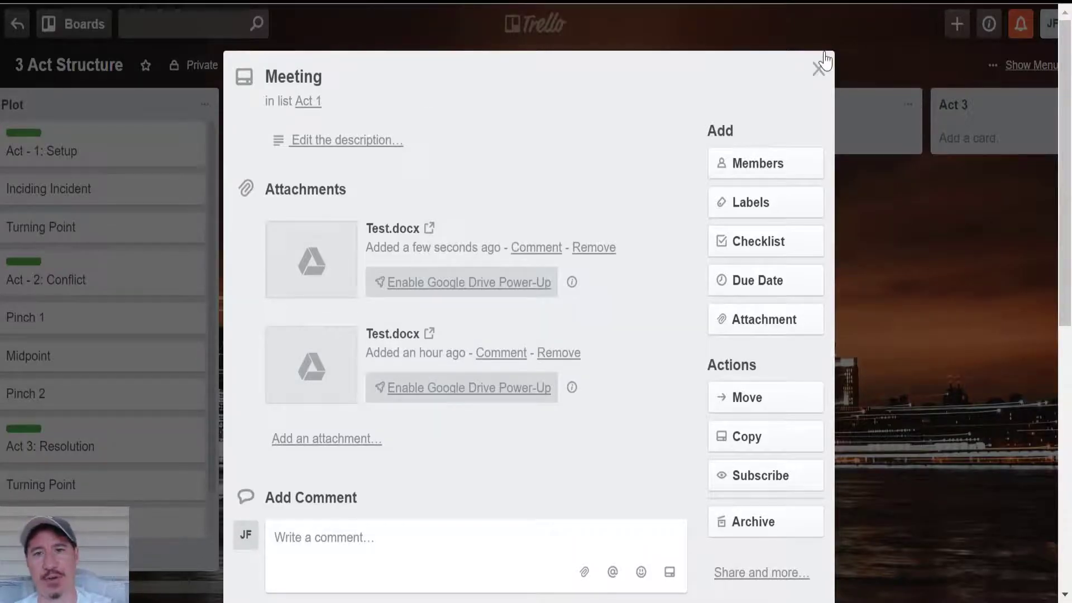
{"action": "left_click", "coordinate": [820, 68]}
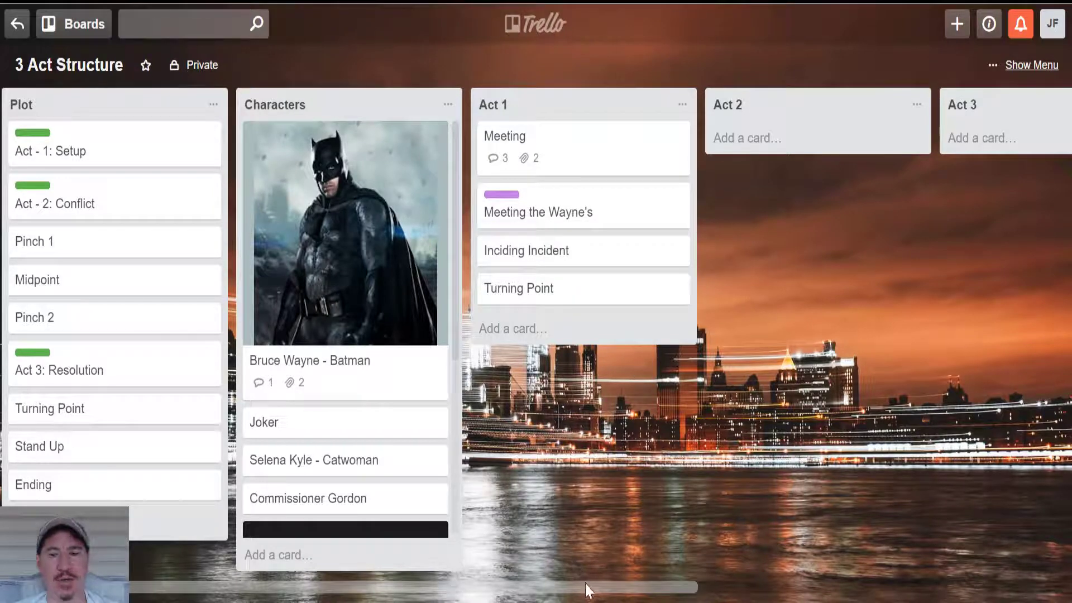
- Open the board menu and browse the Change Background and Filter Cards panels
{"action": "left_click", "coordinate": [1021, 65]}
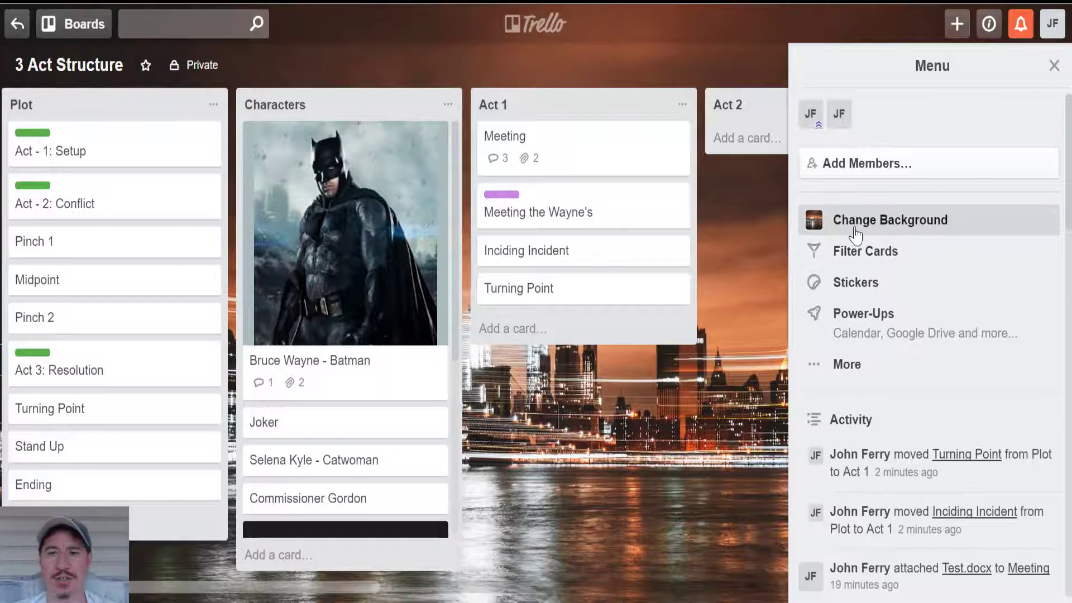
{"action": "left_click", "coordinate": [874, 223]}
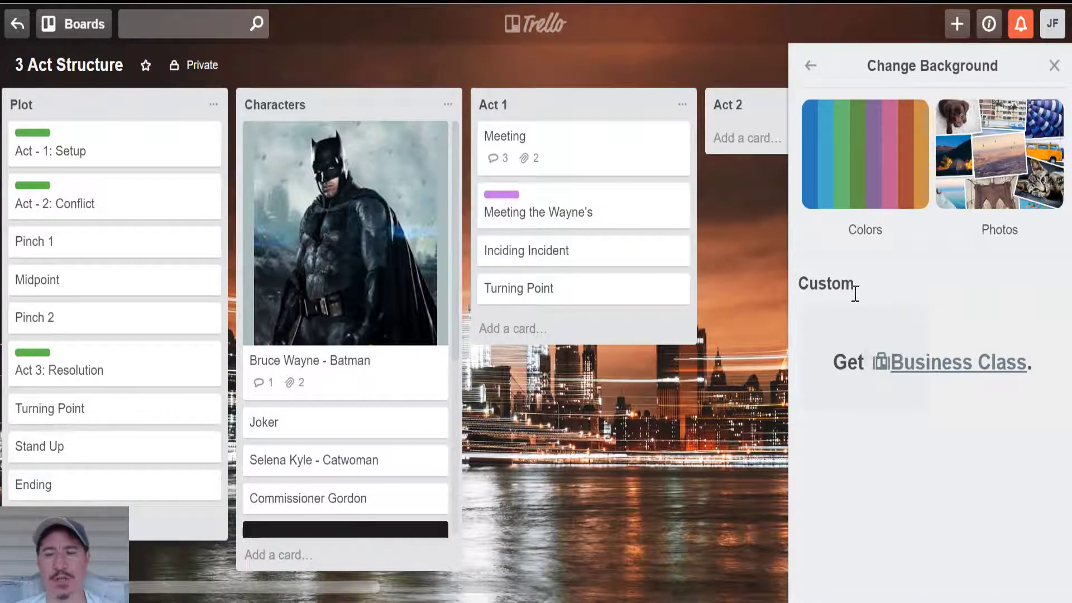
{"action": "left_click", "coordinate": [806, 66]}
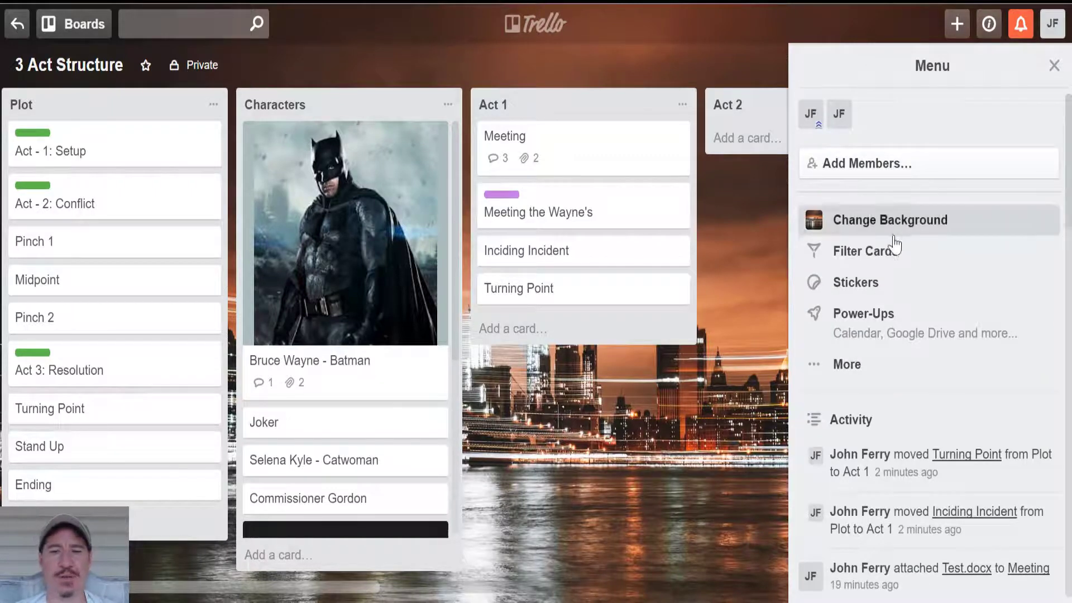
{"action": "left_click", "coordinate": [885, 256]}
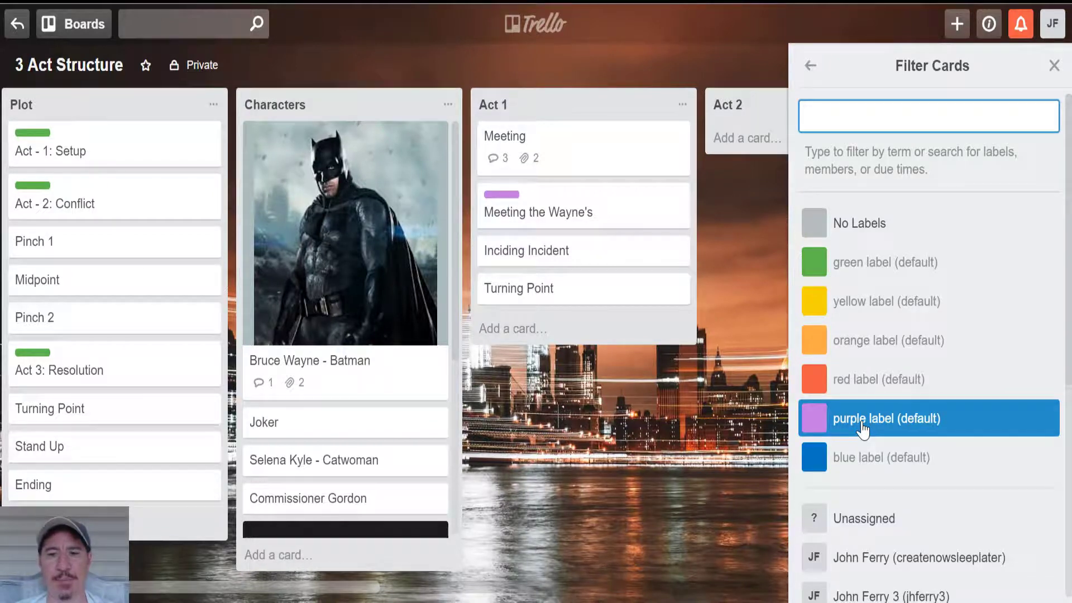
{"action": "scroll", "coordinate": [863, 428], "scroll_direction": "down", "scroll_amount": 3}
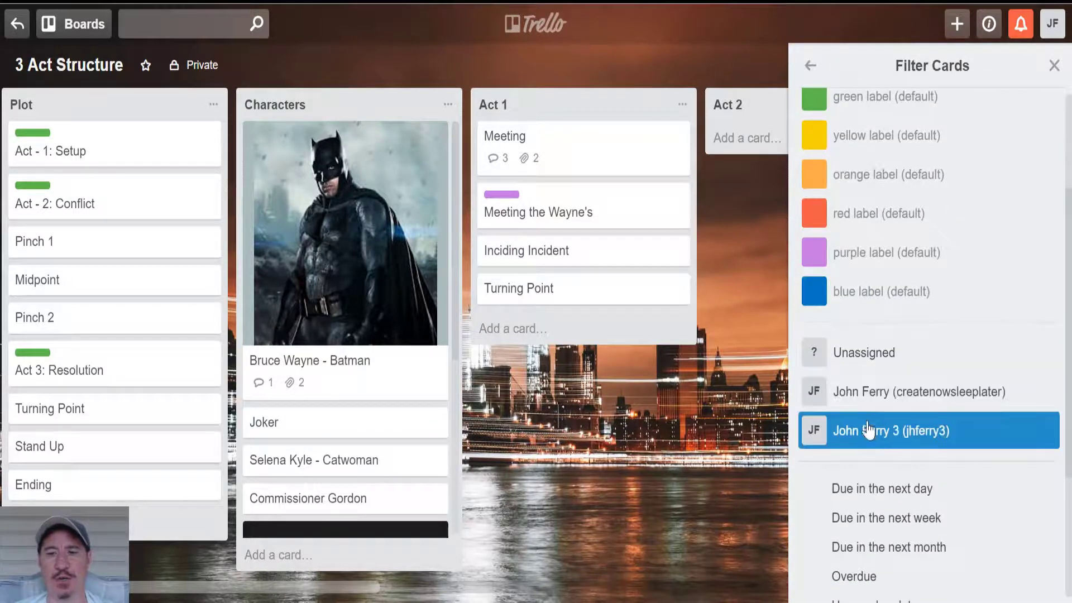
{"action": "scroll", "coordinate": [902, 298], "scroll_direction": "up", "scroll_amount": 3}
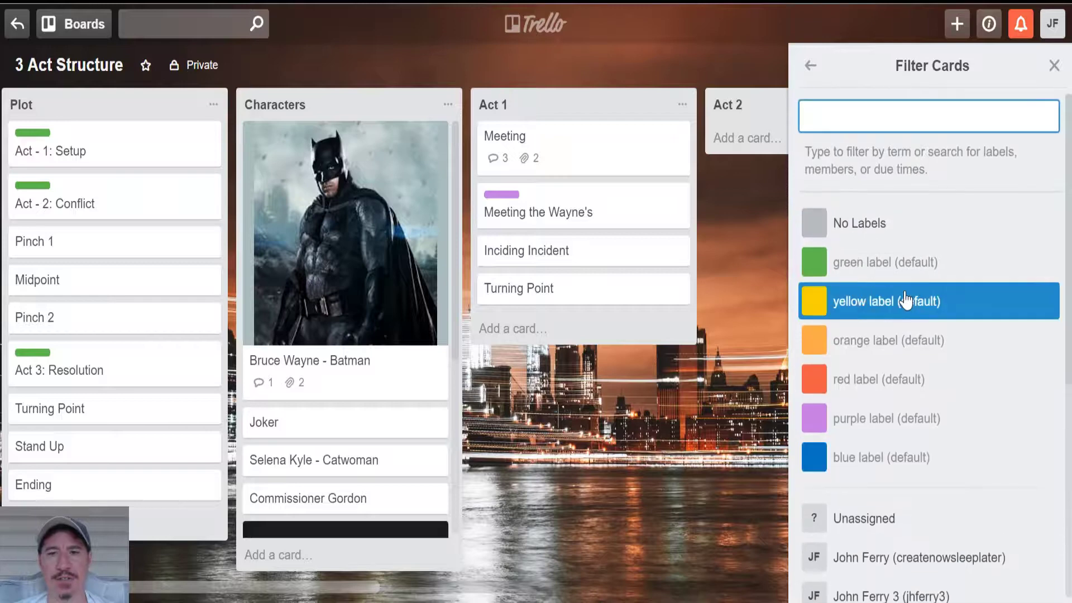
{"action": "left_click", "coordinate": [811, 66]}
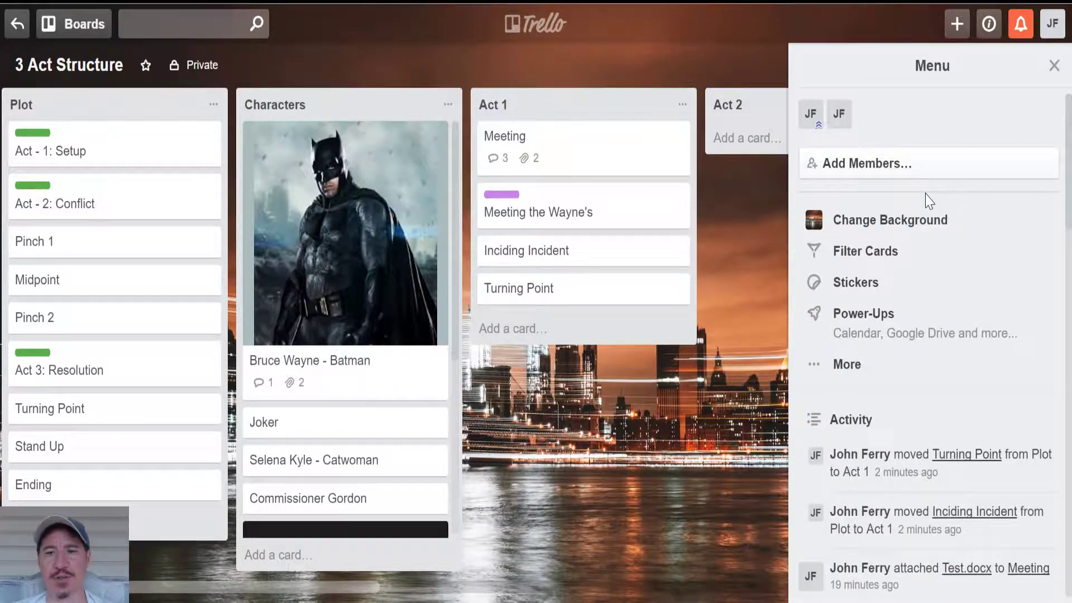
{"action": "left_click", "coordinate": [872, 315]}
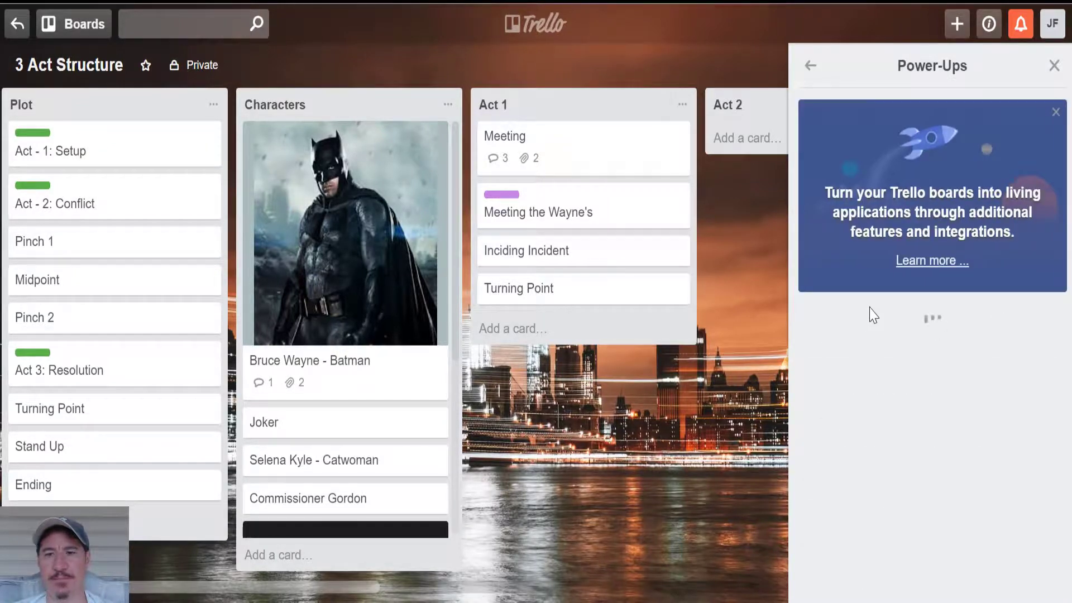
{"action": "scroll", "coordinate": [905, 357], "scroll_direction": "down", "scroll_amount": 3}
{"action": "scroll", "coordinate": [914, 369], "scroll_direction": "down", "scroll_amount": 8}
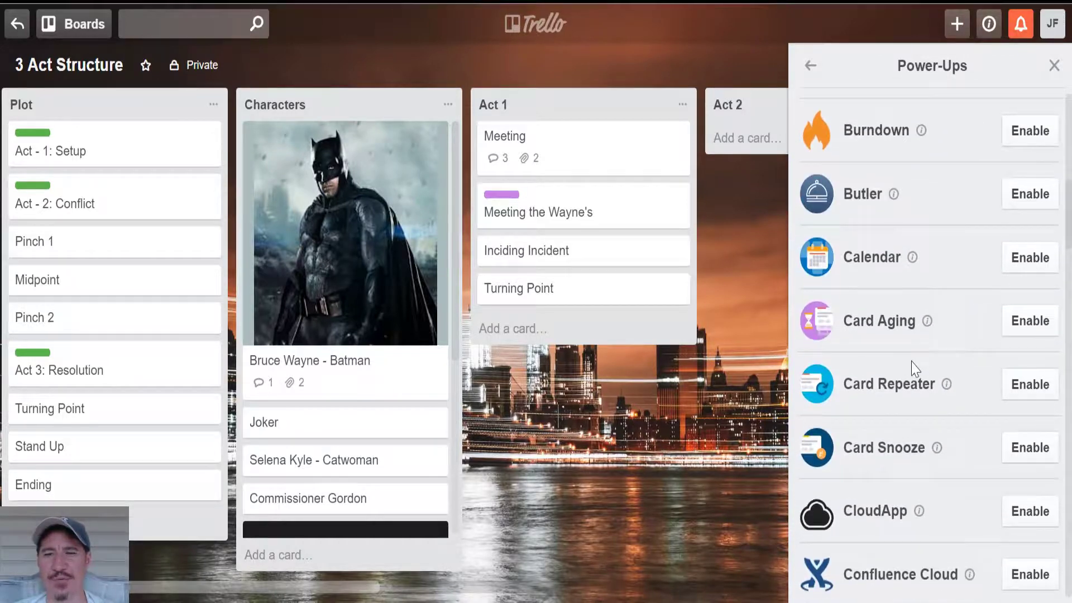
{"action": "scroll", "coordinate": [915, 369], "scroll_direction": "down", "scroll_amount": 8}
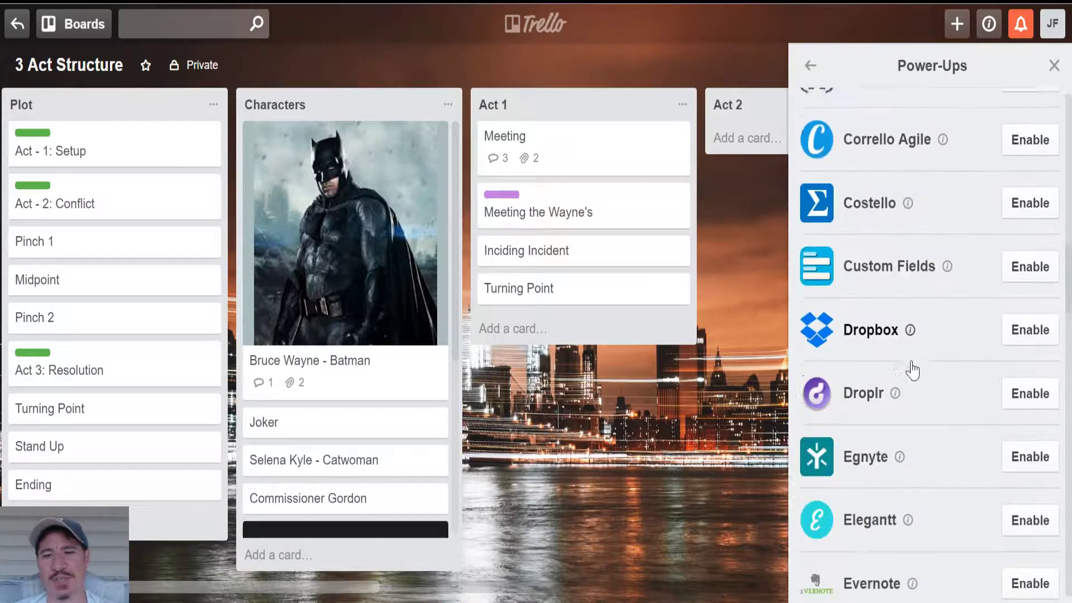
{"action": "scroll", "coordinate": [912, 370], "scroll_direction": "down", "scroll_amount": 4}
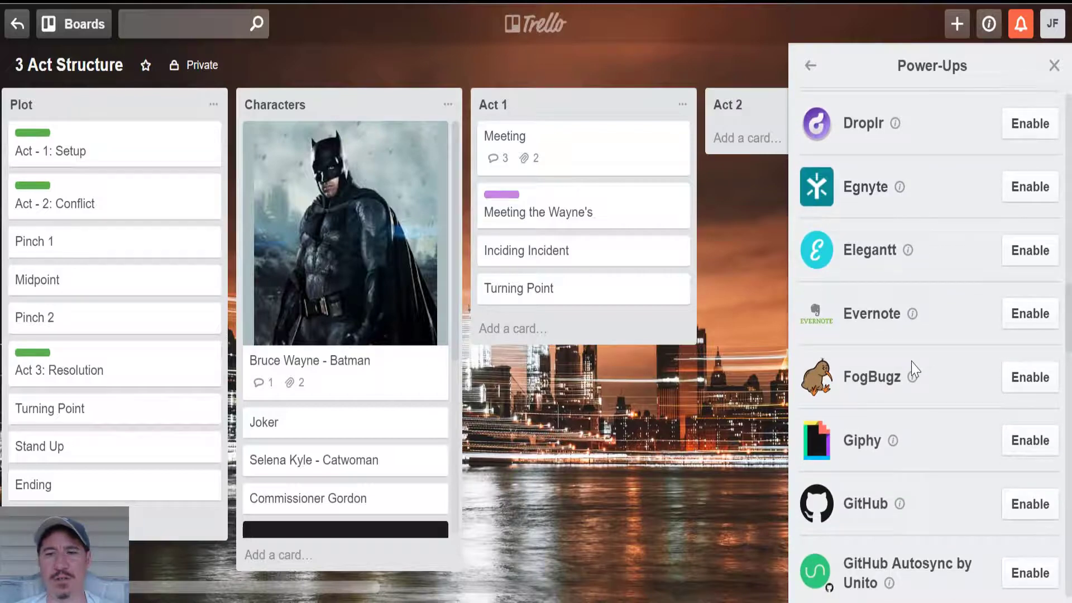
{"action": "scroll", "coordinate": [944, 353], "scroll_direction": "down", "scroll_amount": 6}
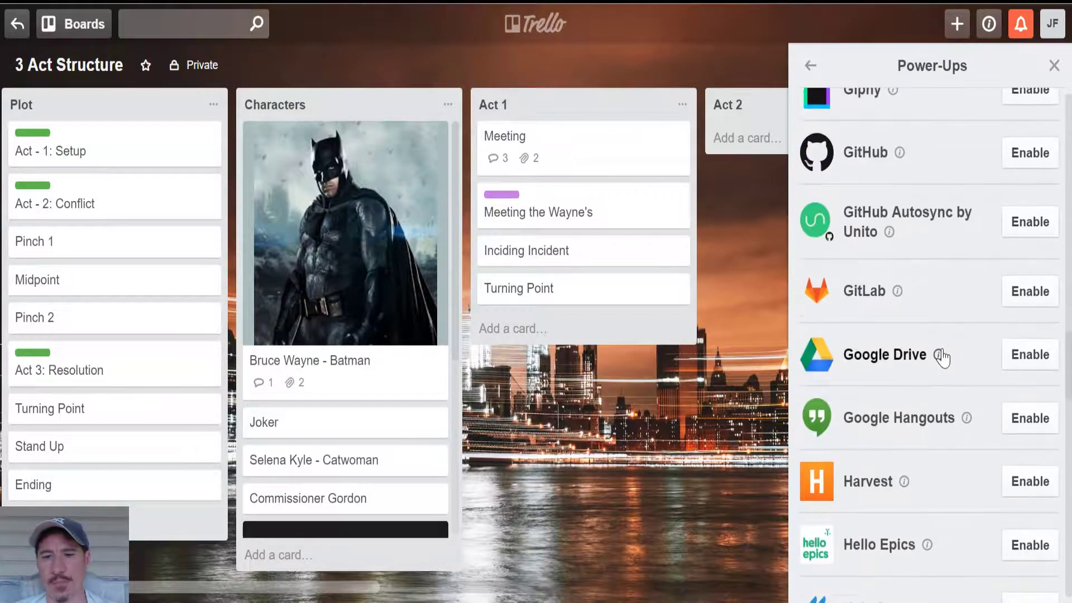
{"action": "scroll", "coordinate": [942, 357], "scroll_direction": "down", "scroll_amount": 1}
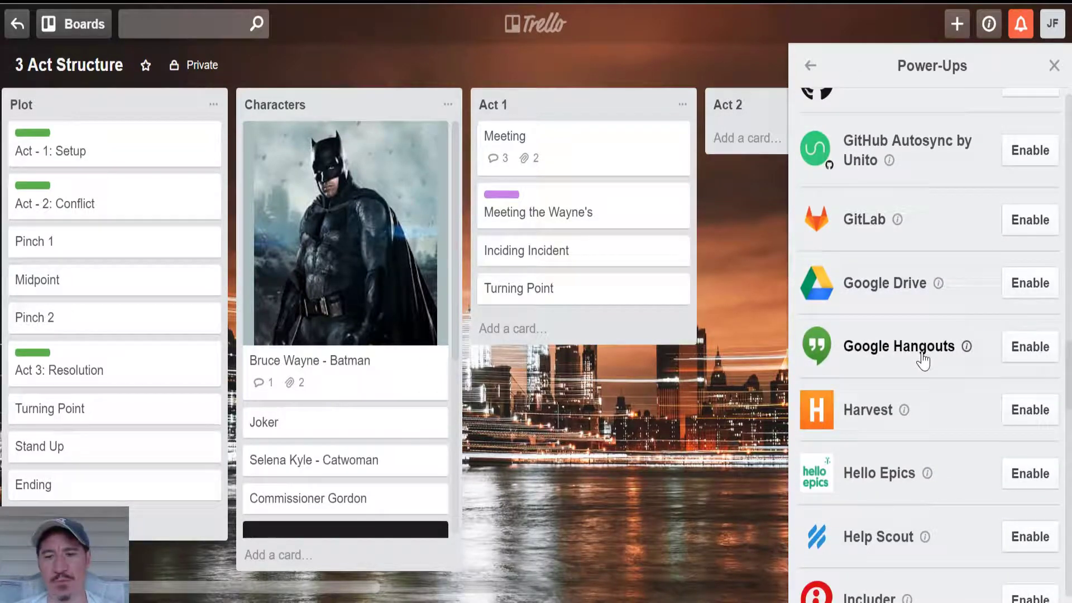
{"action": "scroll", "coordinate": [923, 360], "scroll_direction": "down", "scroll_amount": 3}
{"action": "scroll", "coordinate": [921, 359], "scroll_direction": "up", "scroll_amount": 12}
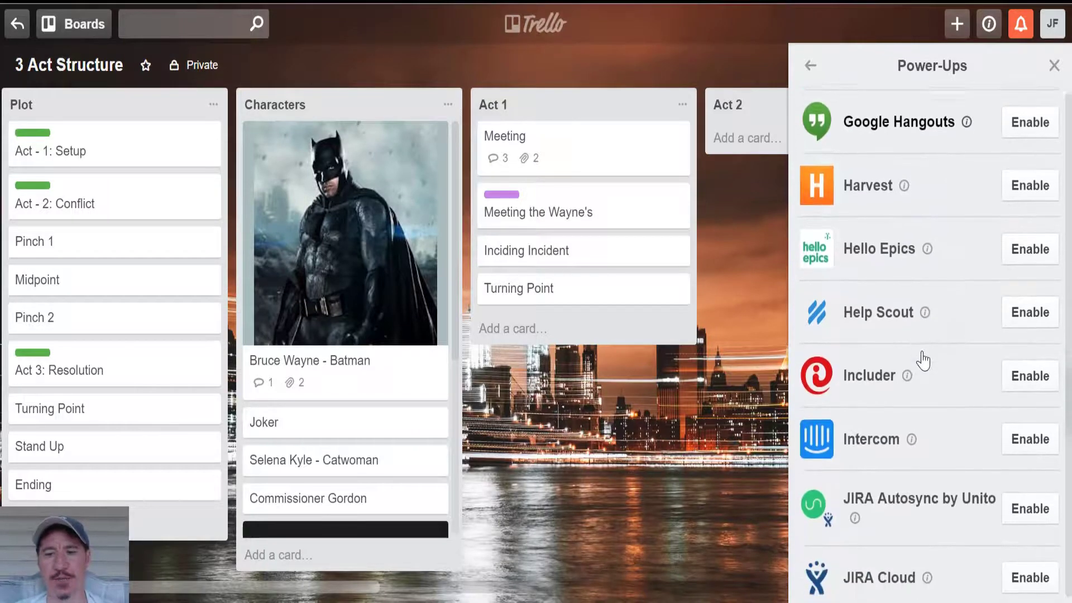
{"action": "scroll", "coordinate": [922, 360], "scroll_direction": "up", "scroll_amount": 10}
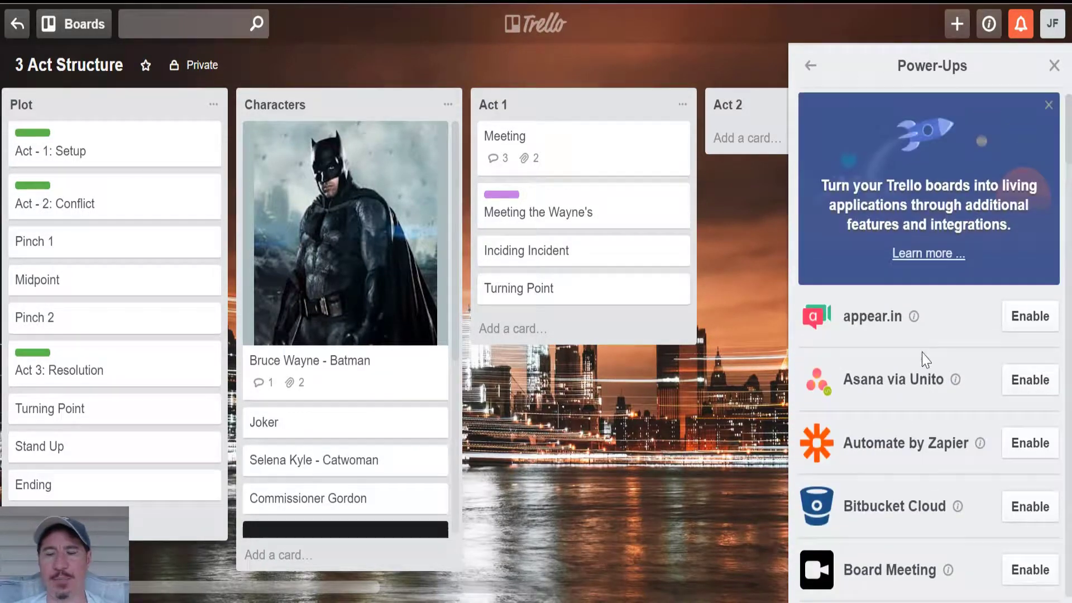
{"action": "left_click", "coordinate": [810, 67]}
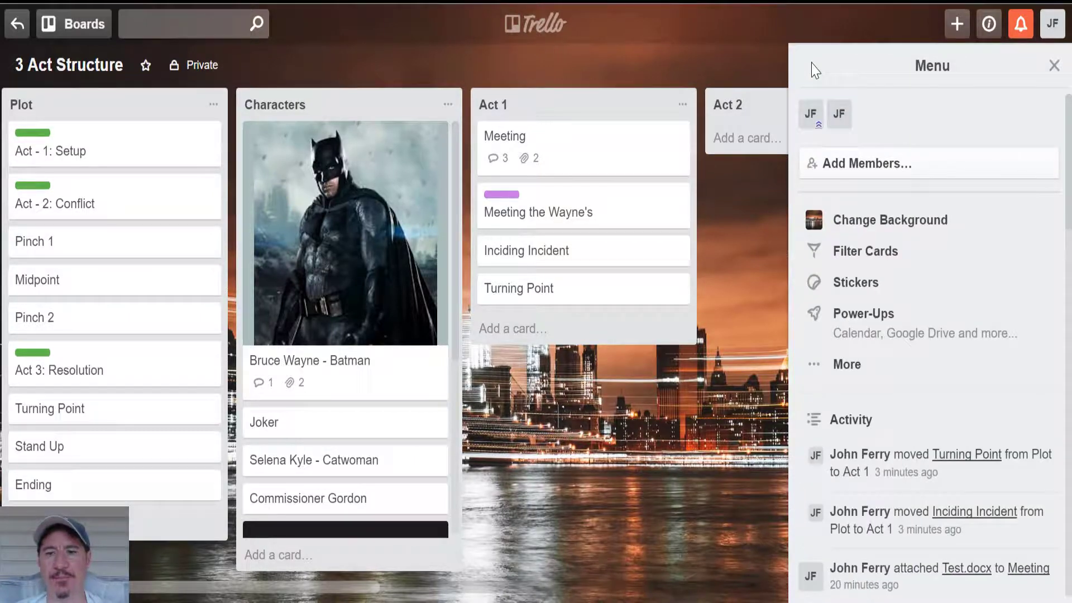
- Stick a check mark on Act - 1: Setup and a thumbs-down on Meeting the Wayne's
{"action": "left_click", "coordinate": [872, 281]}
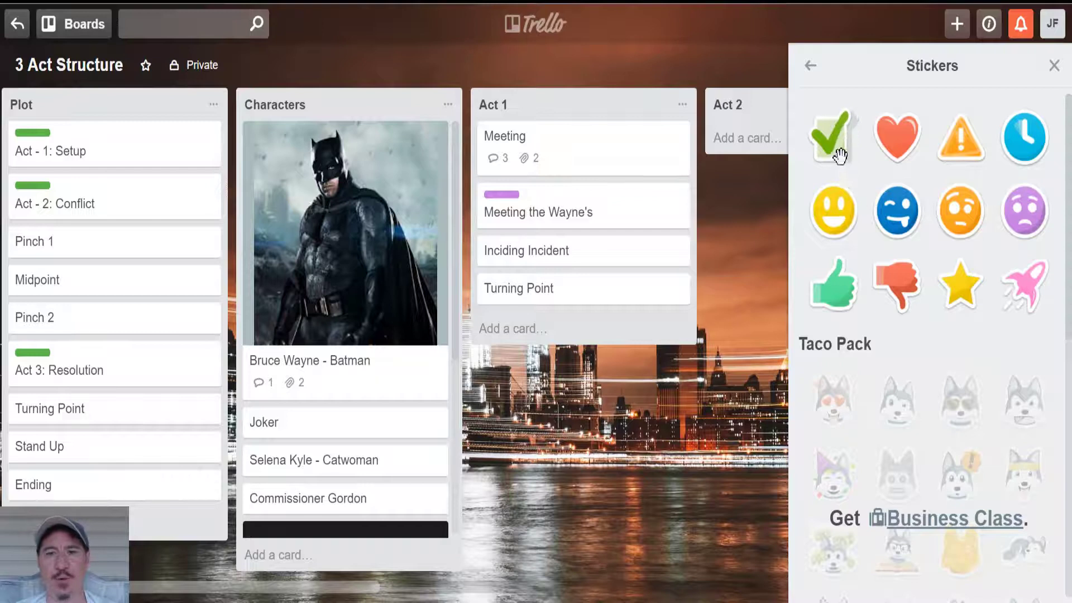
{"action": "left_click_drag", "start_coordinate": [841, 161], "coordinate": [191, 170]}
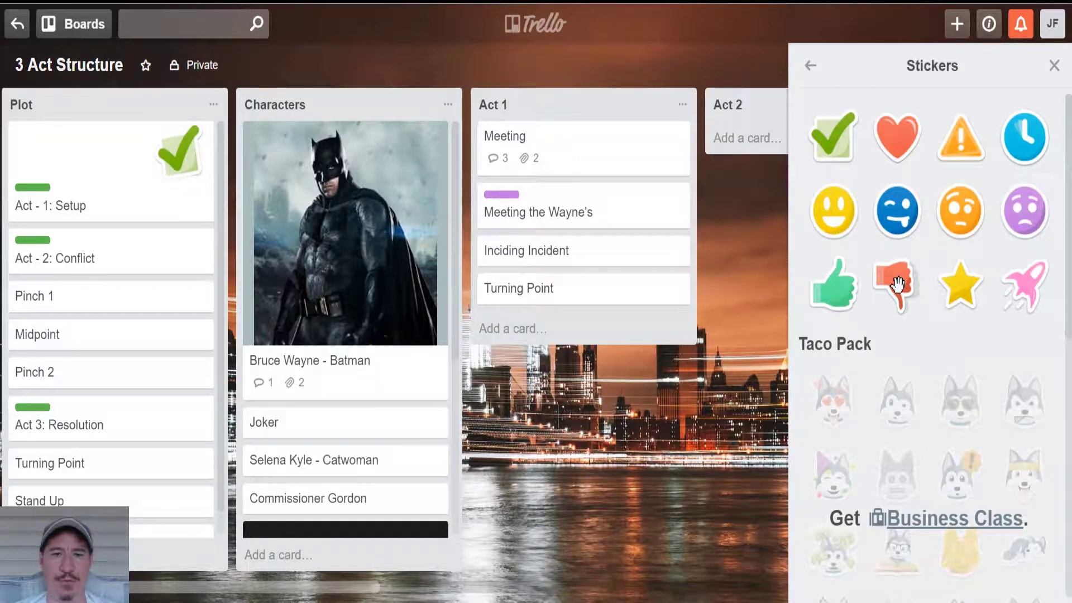
{"action": "left_click_drag", "start_coordinate": [897, 284], "coordinate": [665, 214]}
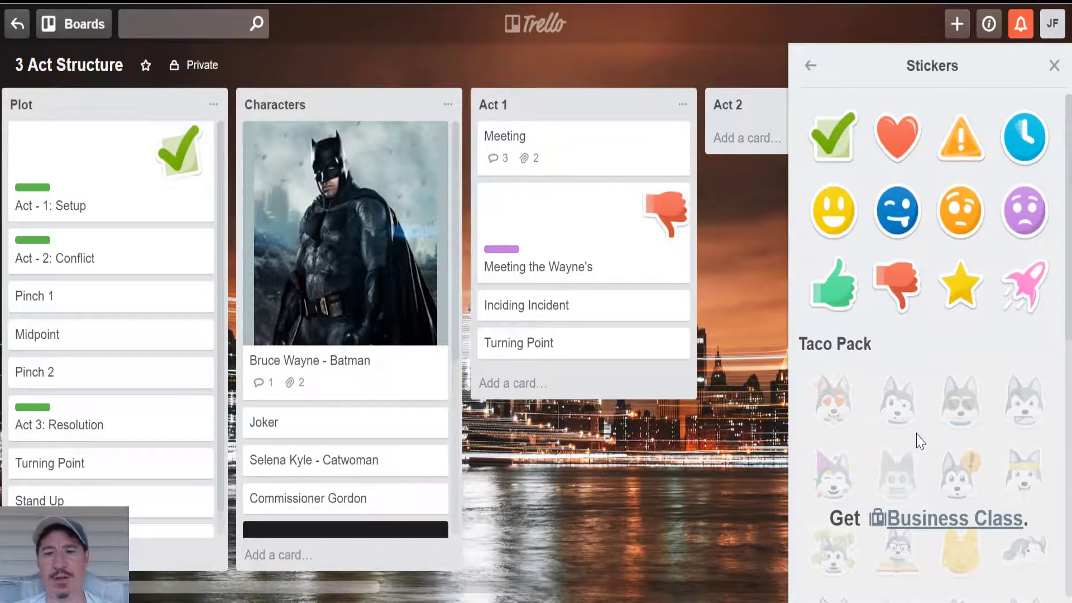
{"action": "mouse_move", "coordinate": [1070, 197]}
{"action": "left_mouse_down"}
{"action": "mouse_move", "coordinate": [1069, 461]}
{"action": "mouse_move", "coordinate": [1069, 195]}
{"action": "left_mouse_up"}
{"action": "left_click", "coordinate": [809, 67]}
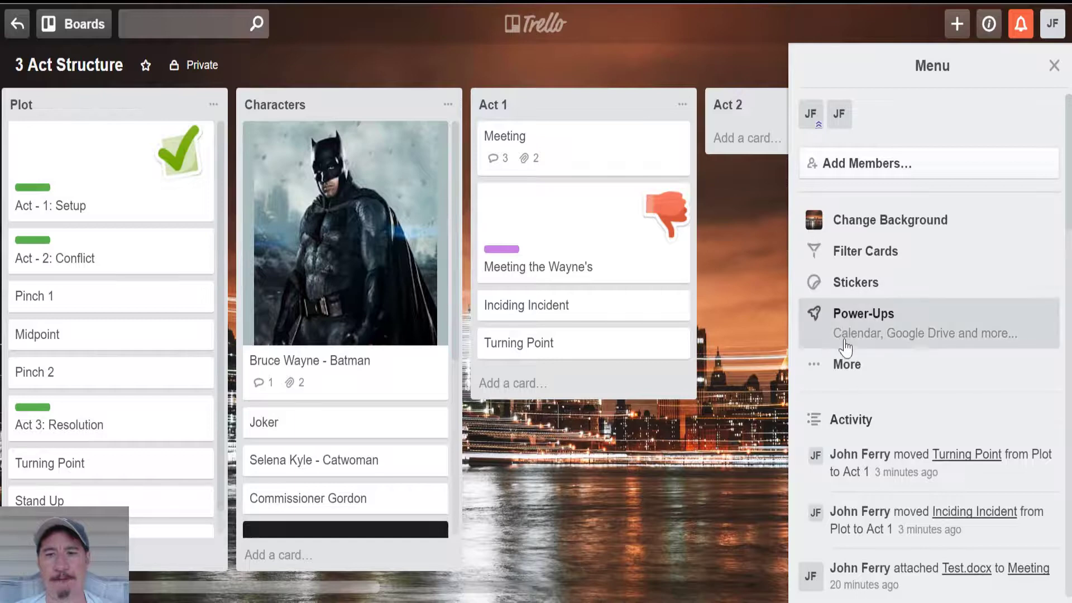
{"action": "left_click", "coordinate": [843, 363]}
{"action": "left_click", "coordinate": [810, 67]}
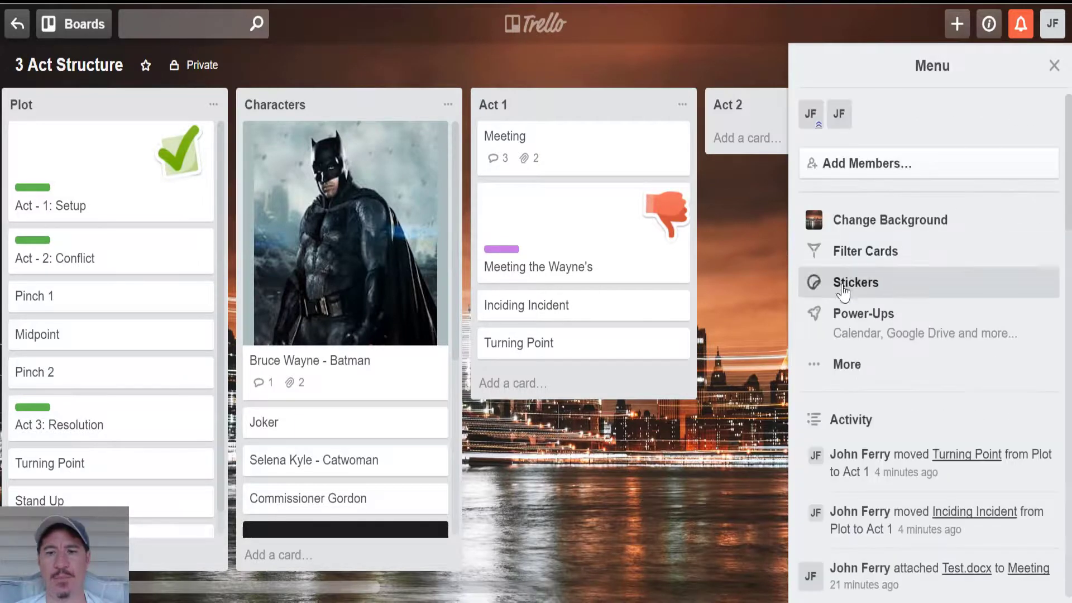
{"action": "left_click", "coordinate": [845, 364]}
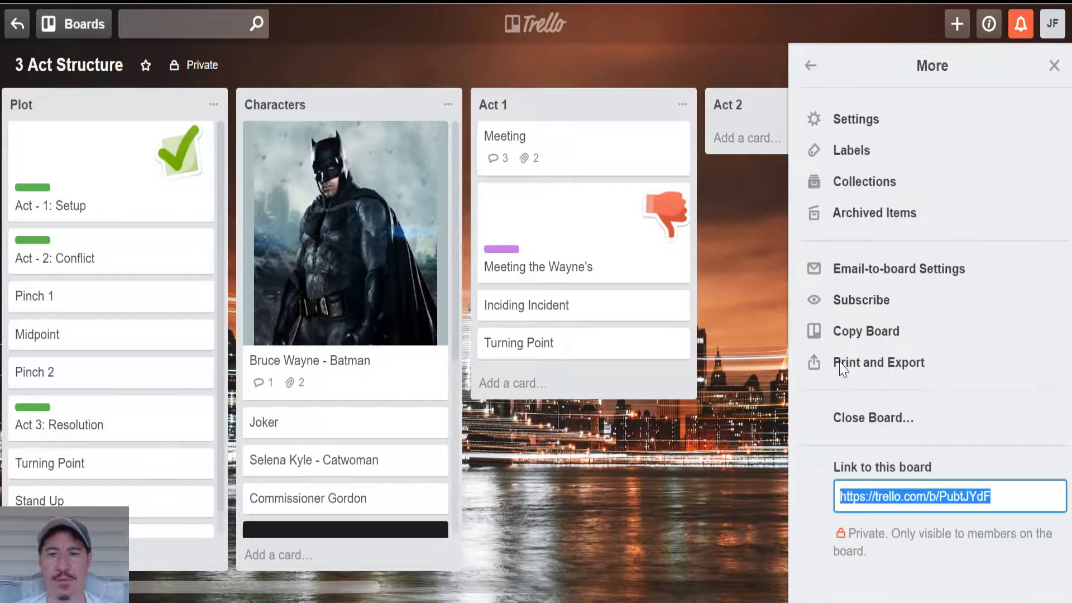
{"action": "left_click", "coordinate": [875, 373]}
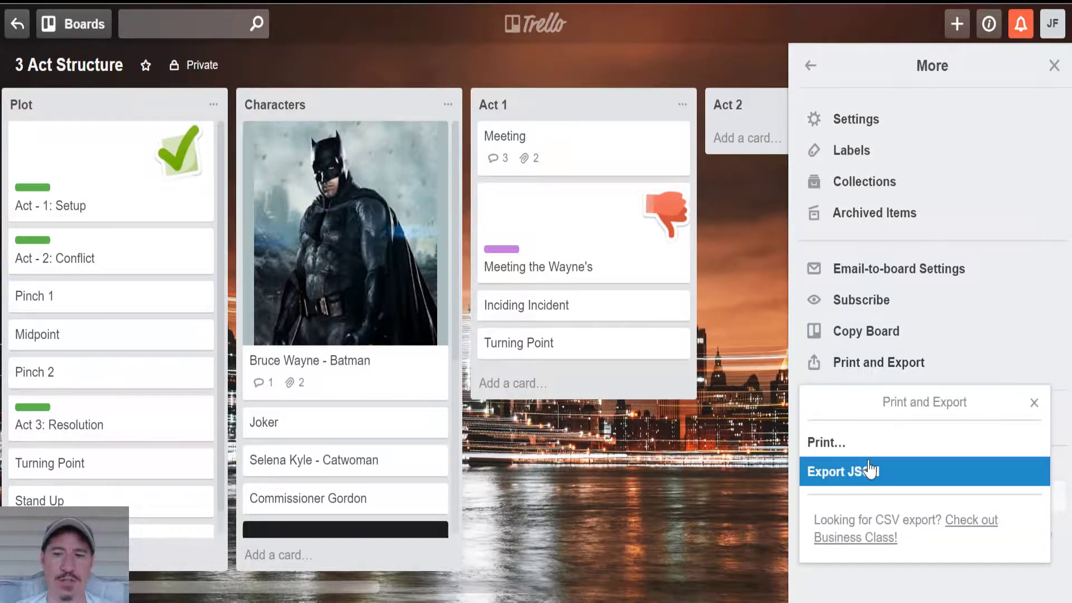
{"action": "left_click", "coordinate": [867, 473]}
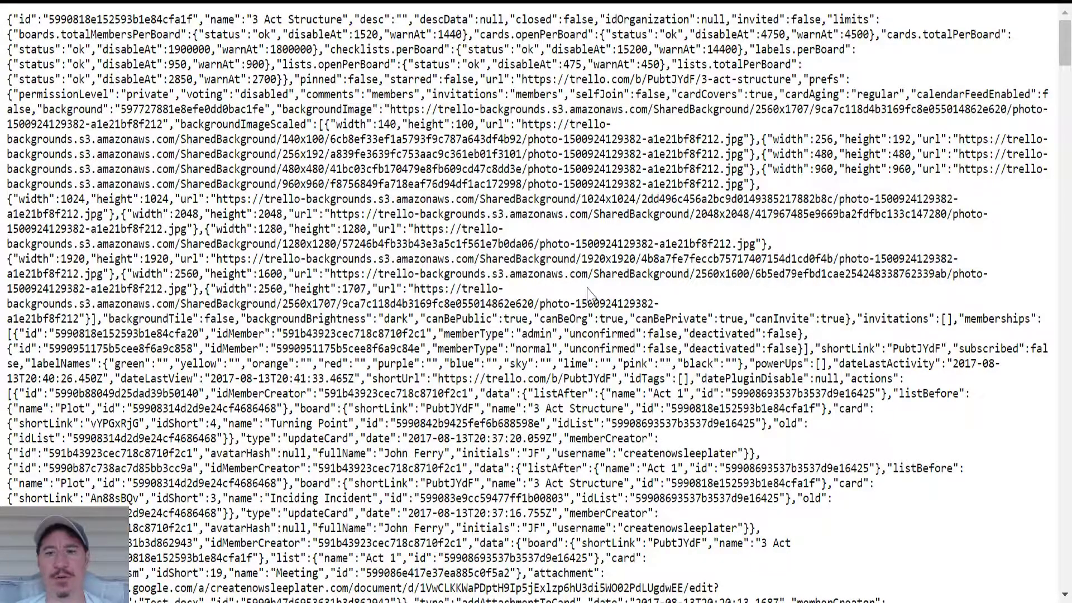
{"action": "key", "text": "alt+Left"}
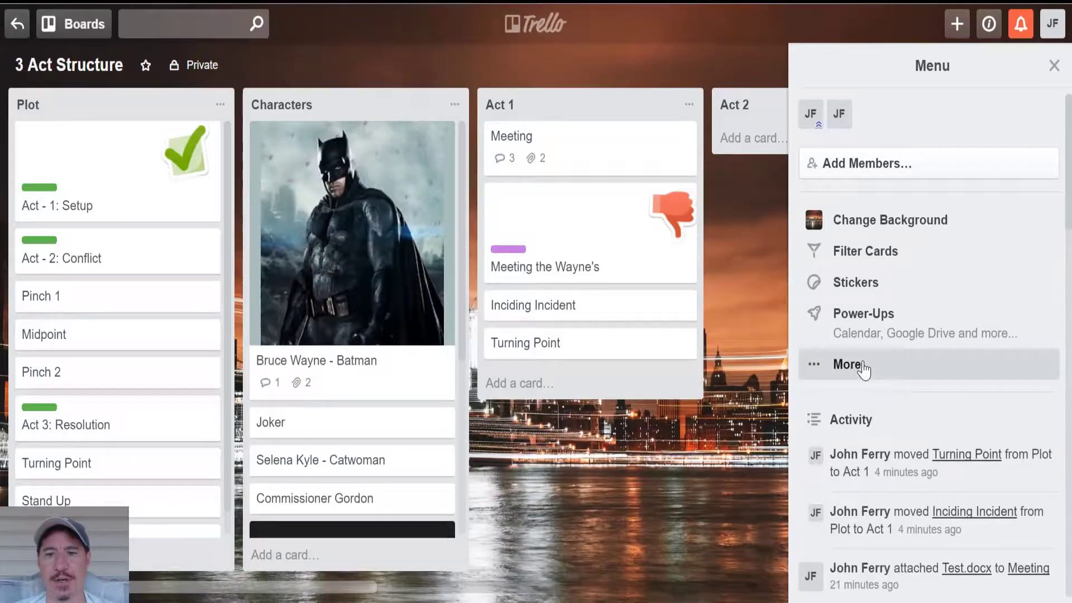
- View the board's More options, then close the board menu
{"action": "left_click", "coordinate": [863, 368]}
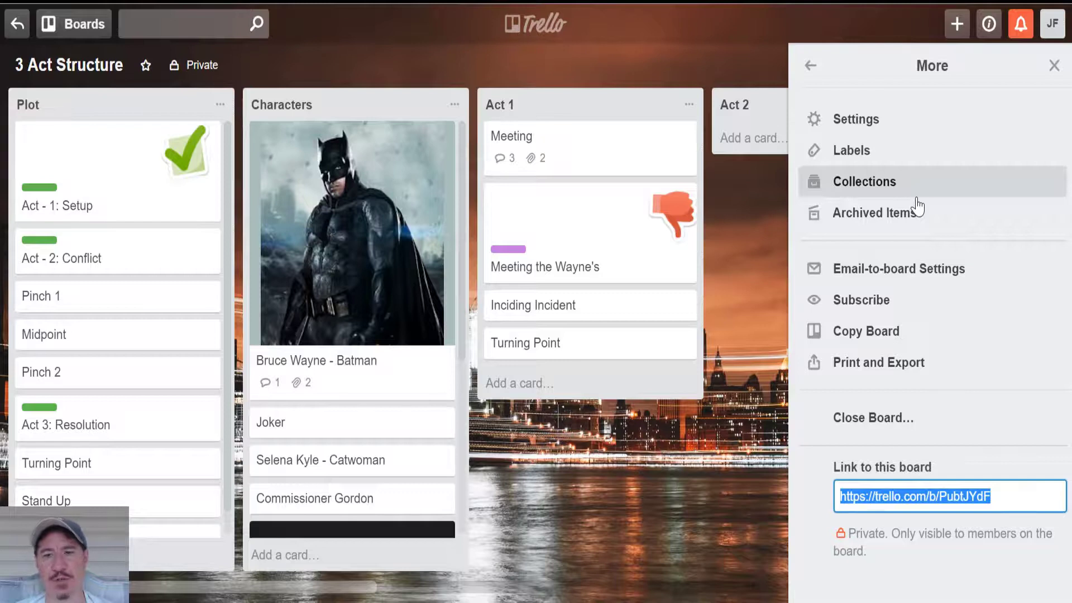
{"action": "left_click", "coordinate": [812, 66]}
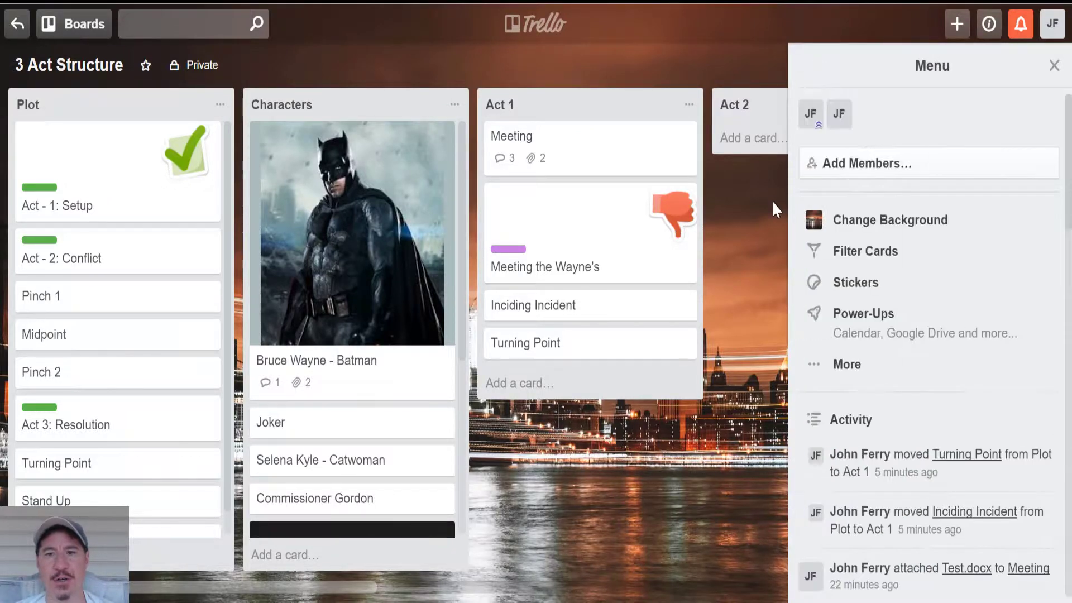
{"action": "left_click", "coordinate": [1054, 65]}
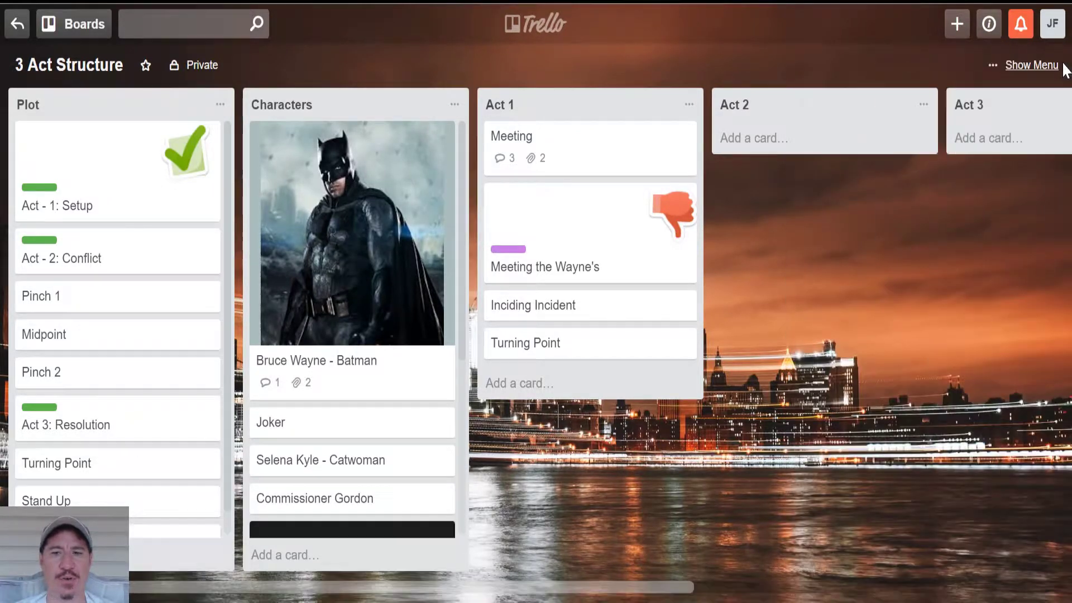